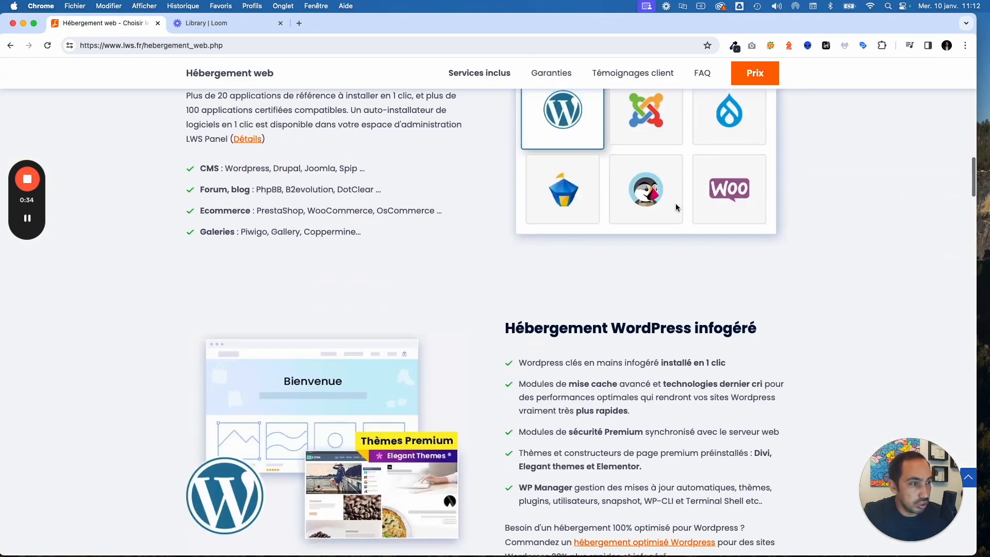
- Scroll back to the top and bring up the 'Hébergement web' menu of hosting types
{"action": "scroll", "coordinate": [675, 203], "scroll_direction": "up", "scroll_amount": 3}
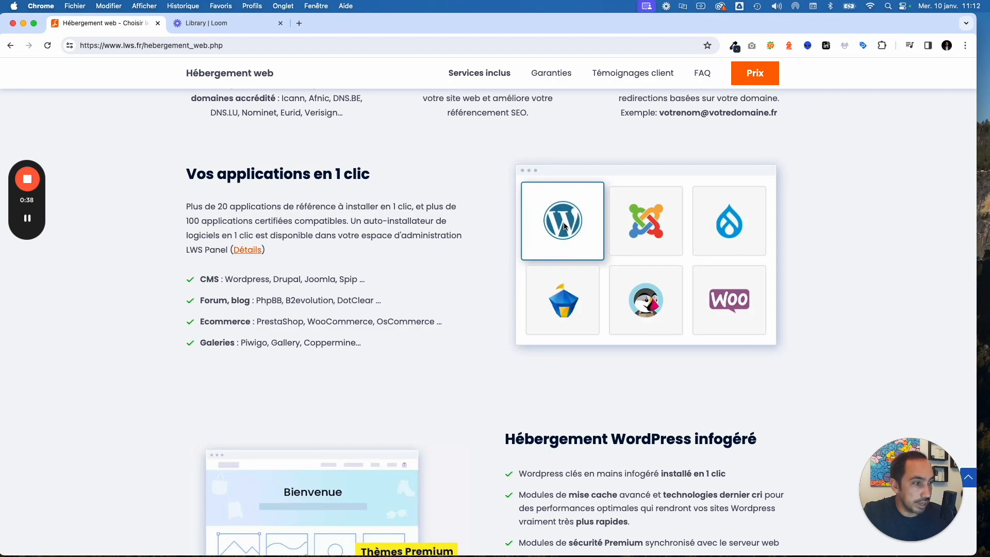
{"action": "scroll", "coordinate": [564, 226], "scroll_direction": "up", "scroll_amount": 20}
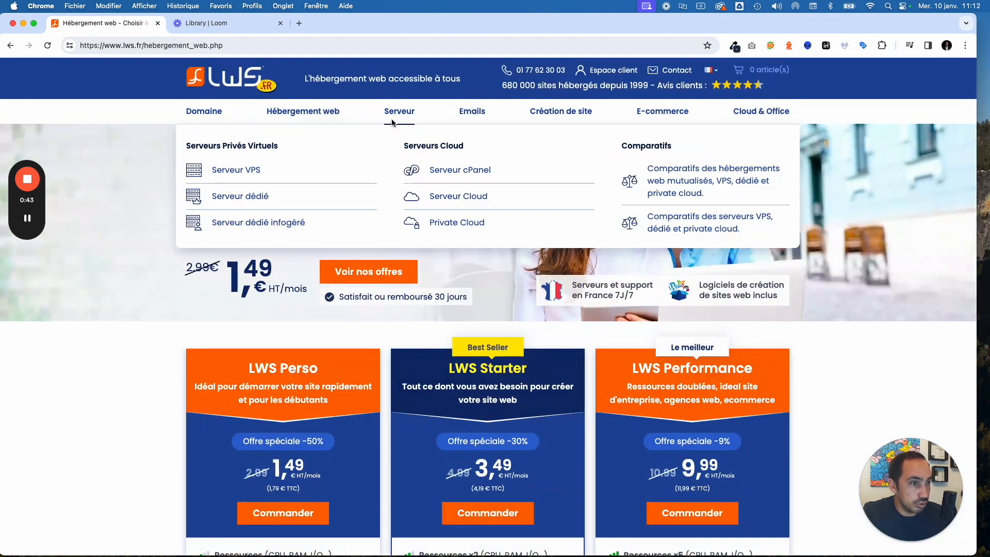
{"action": "mouse_move", "coordinate": [303, 111]}
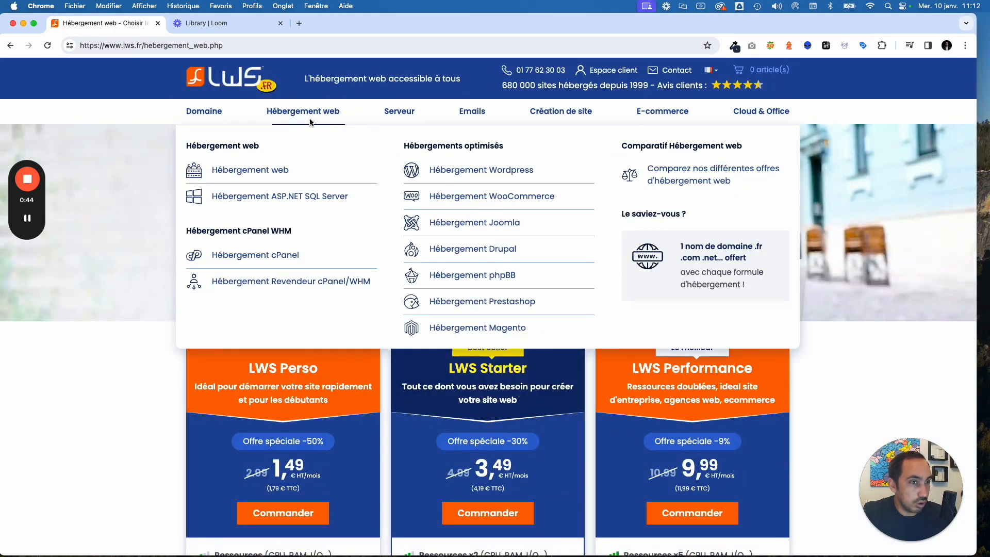
- Open the WordPress hosting offers and compare WP Start, WP Business and WP Premium plans
{"action": "left_click", "coordinate": [493, 172]}
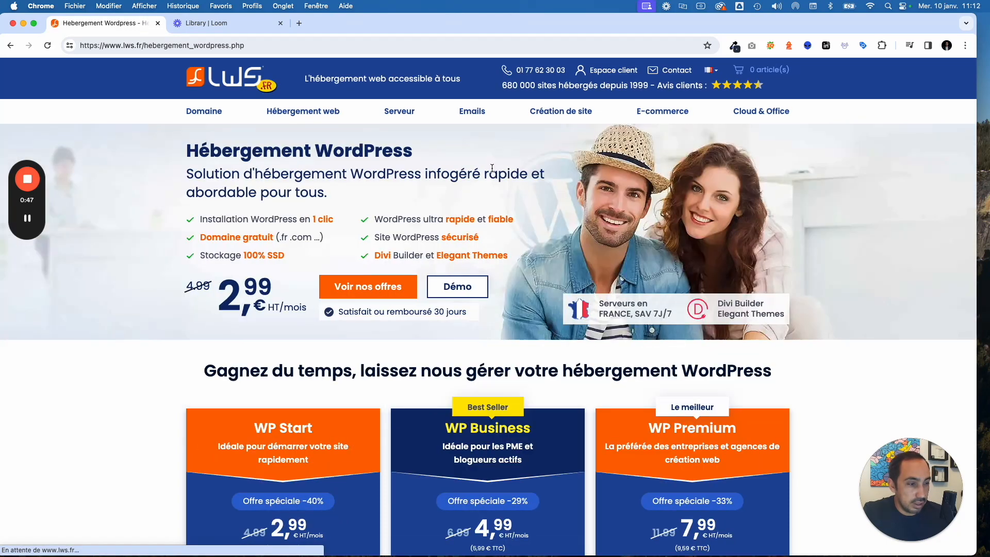
{"action": "scroll", "coordinate": [493, 168], "scroll_direction": "down", "scroll_amount": 4}
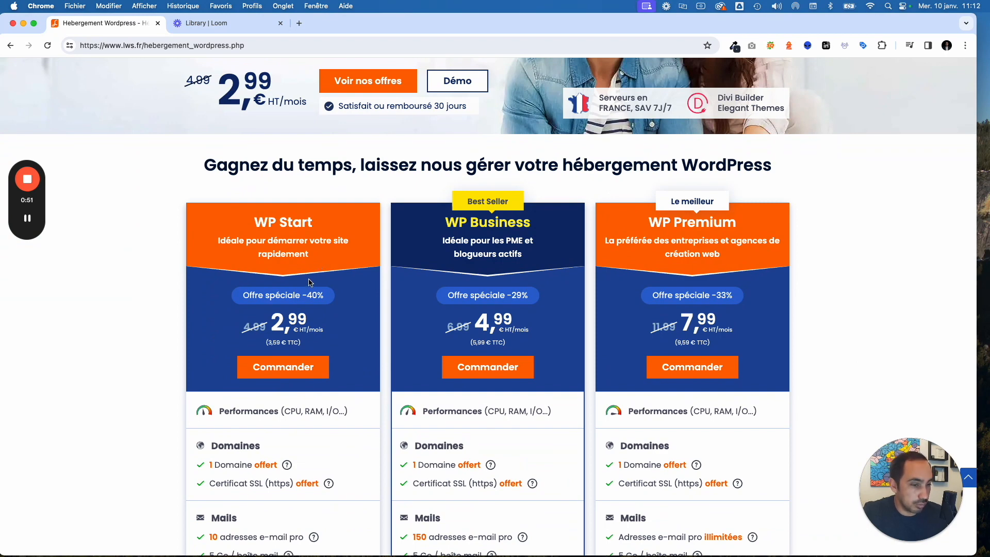
{"action": "scroll", "coordinate": [264, 350], "scroll_direction": "down", "scroll_amount": 5}
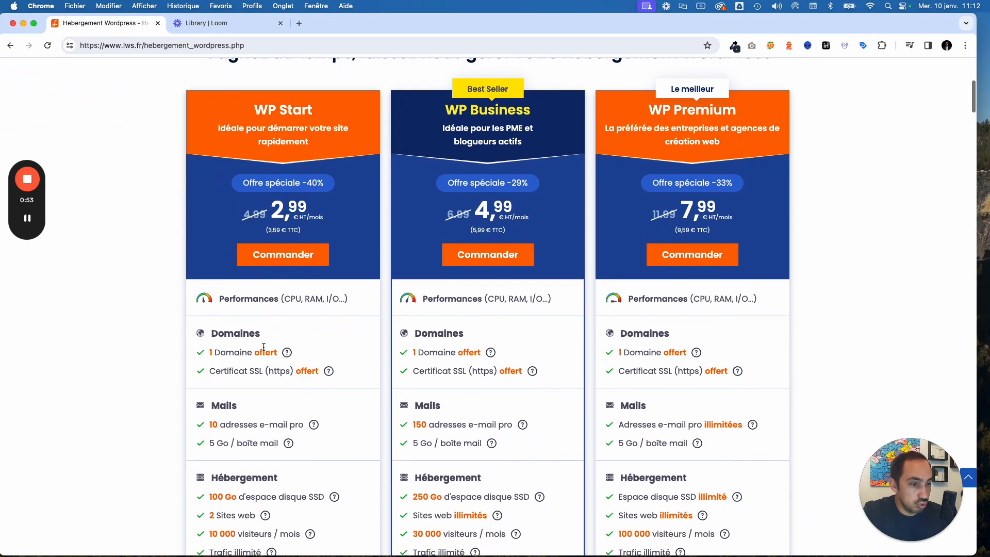
{"action": "scroll", "coordinate": [264, 350], "scroll_direction": "up", "scroll_amount": 2}
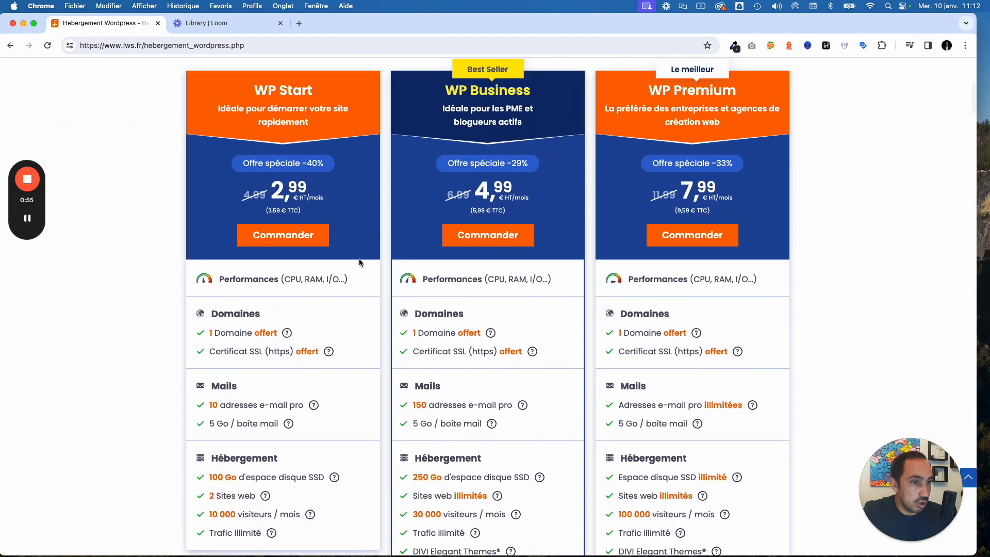
{"action": "scroll", "coordinate": [360, 265], "scroll_direction": "up", "scroll_amount": 1}
- Return to the standard 'Hébergement web' offers page
{"action": "scroll", "coordinate": [360, 264], "scroll_direction": "up", "scroll_amount": 2}
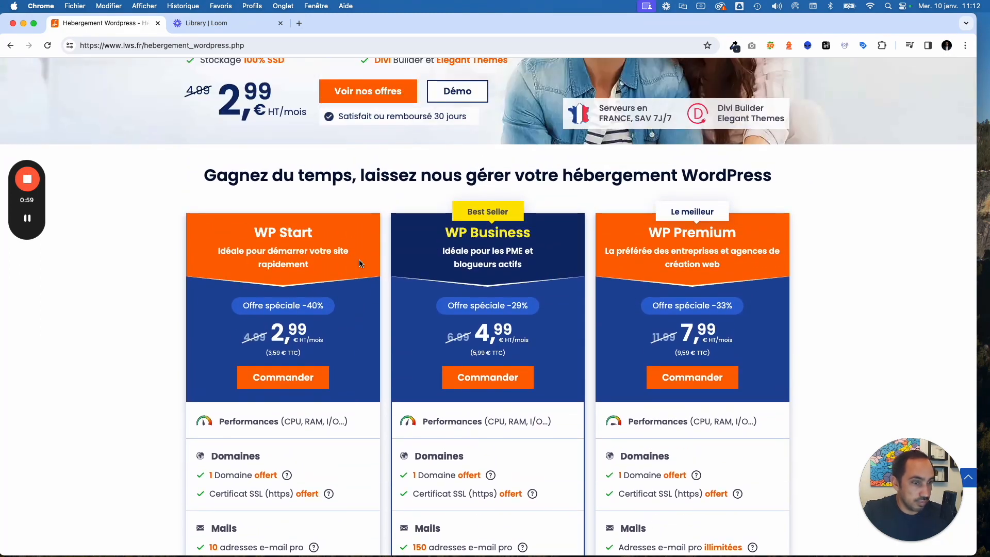
{"action": "scroll", "coordinate": [360, 263], "scroll_direction": "up", "scroll_amount": 4}
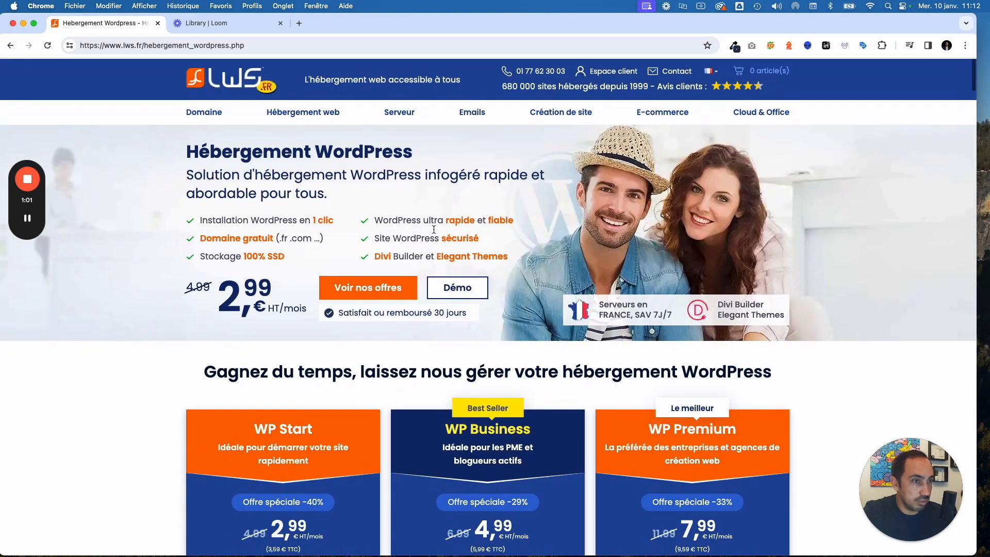
{"action": "mouse_move", "coordinate": [281, 115]}
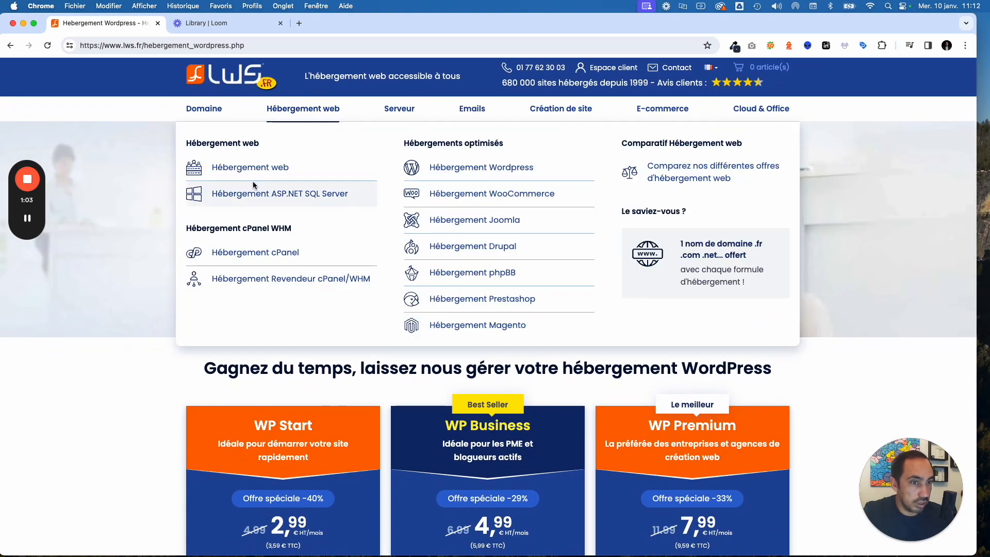
{"action": "left_click", "coordinate": [337, 175]}
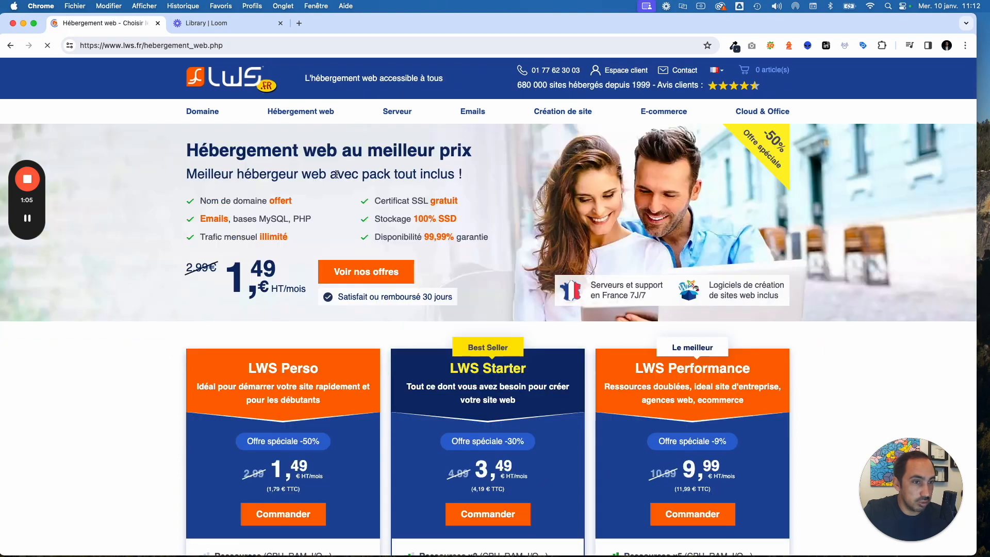
- Order the LWS Perso plan from the web hosting pricing cards
{"action": "scroll", "coordinate": [335, 177], "scroll_direction": "down", "scroll_amount": 3}
{"action": "scroll", "coordinate": [335, 177], "scroll_direction": "down", "scroll_amount": 1}
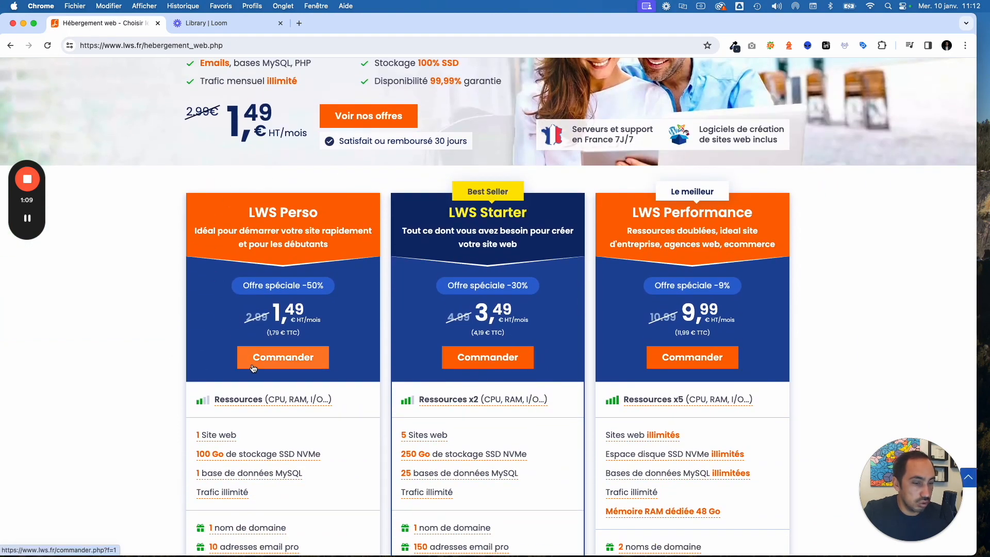
{"action": "left_click", "coordinate": [279, 361]}
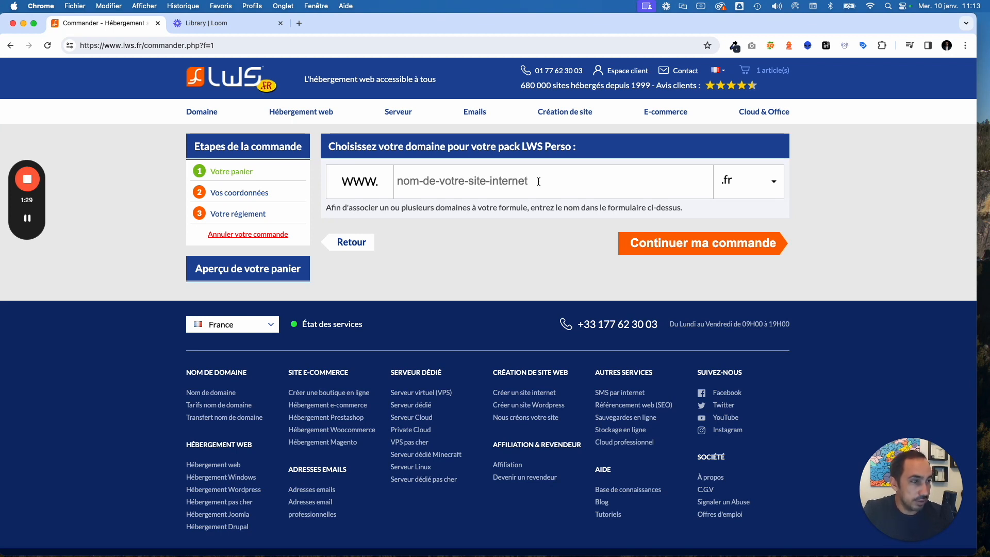
- Search domain availability for 'monsitetest'
{"action": "left_click", "coordinate": [482, 172]}
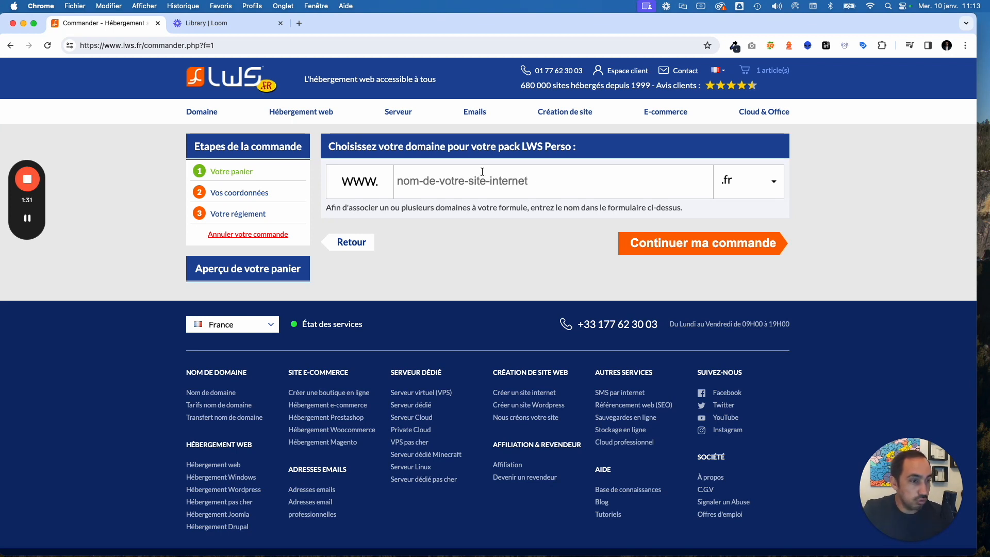
{"action": "type", "text": "monsite"}
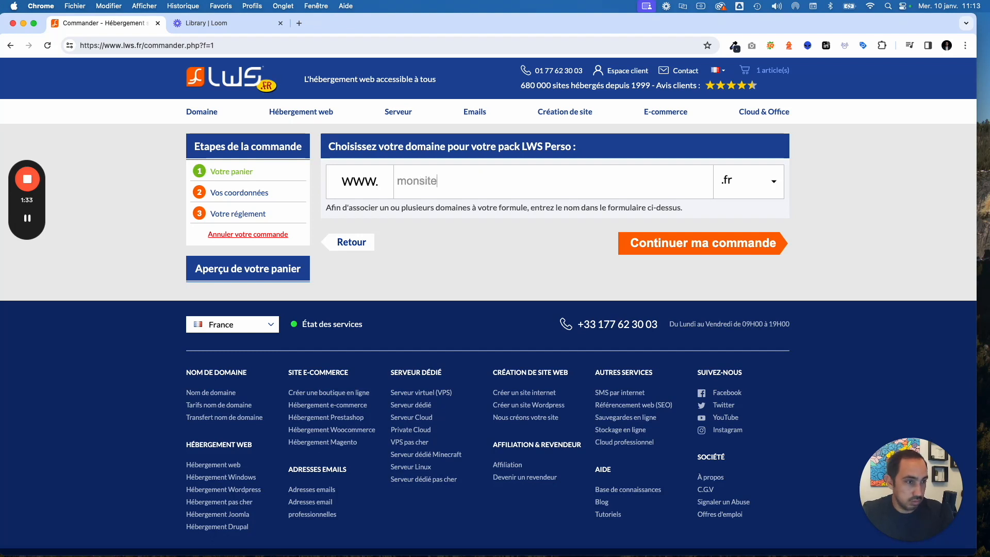
{"action": "type", "text": "test"}
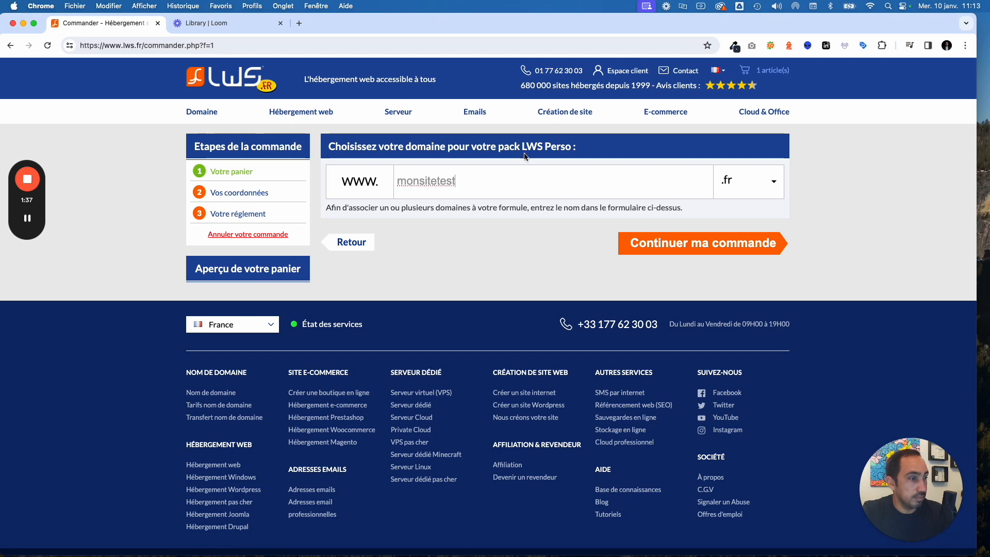
{"action": "left_click", "coordinate": [682, 246]}
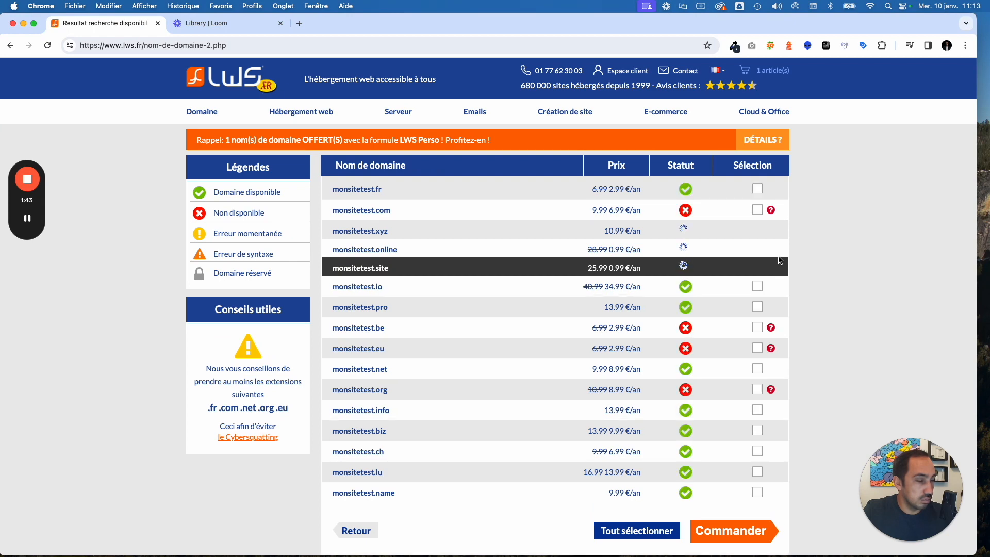
- Tick monsitetest.fr at 2.99 €/an in the availability results
{"action": "mouse_move", "coordinate": [395, 114]}
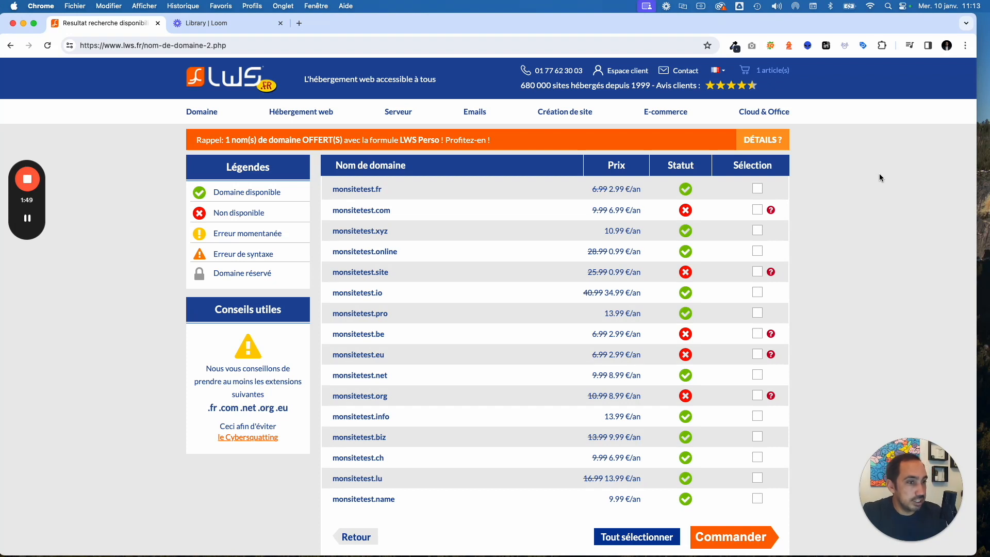
{"action": "scroll", "coordinate": [354, 199], "scroll_direction": "down", "scroll_amount": 1}
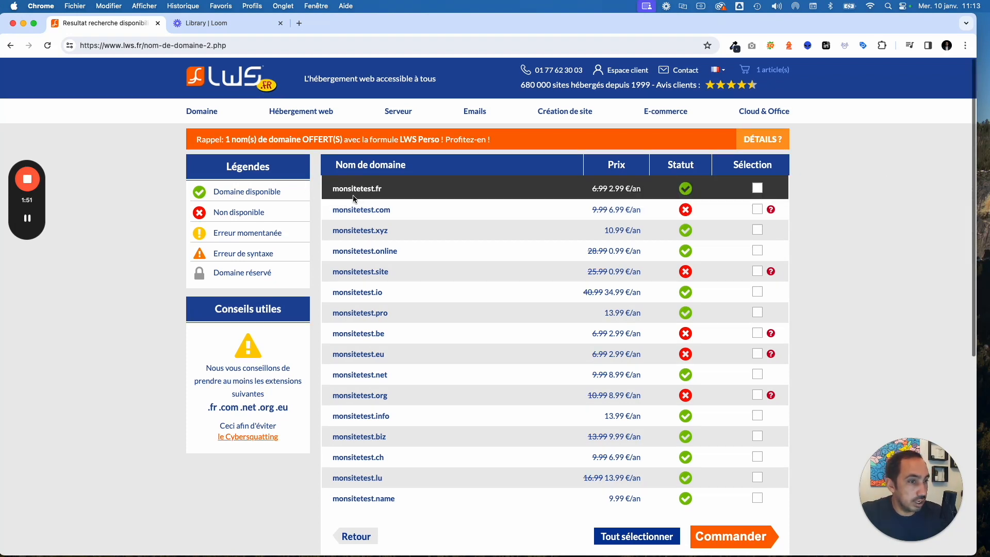
{"action": "left_click", "coordinate": [759, 190]}
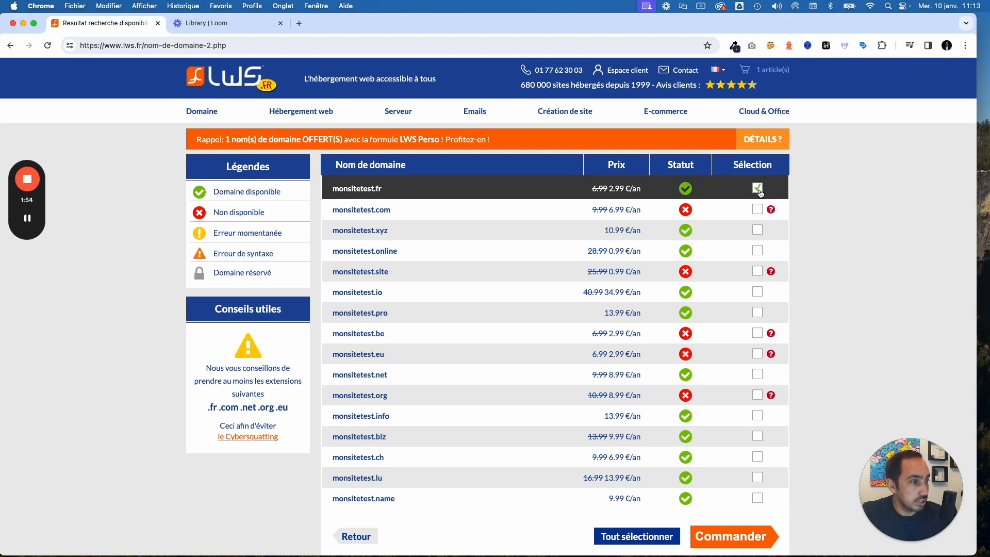
- Order monsitetest.fr keeping the included Domaine Basic option, reaching a 21.46 € TTC cart
{"action": "left_click", "coordinate": [725, 544]}
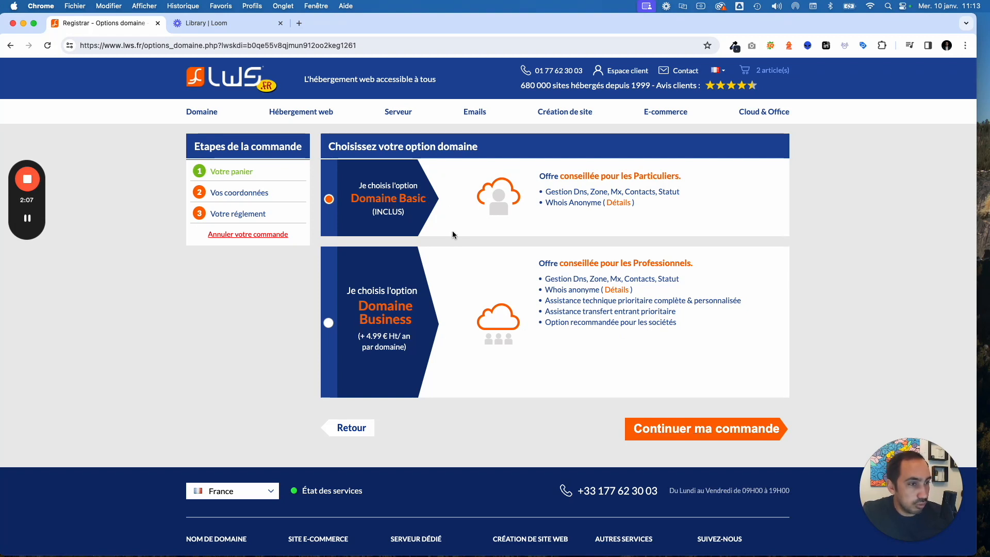
{"action": "left_click", "coordinate": [678, 433]}
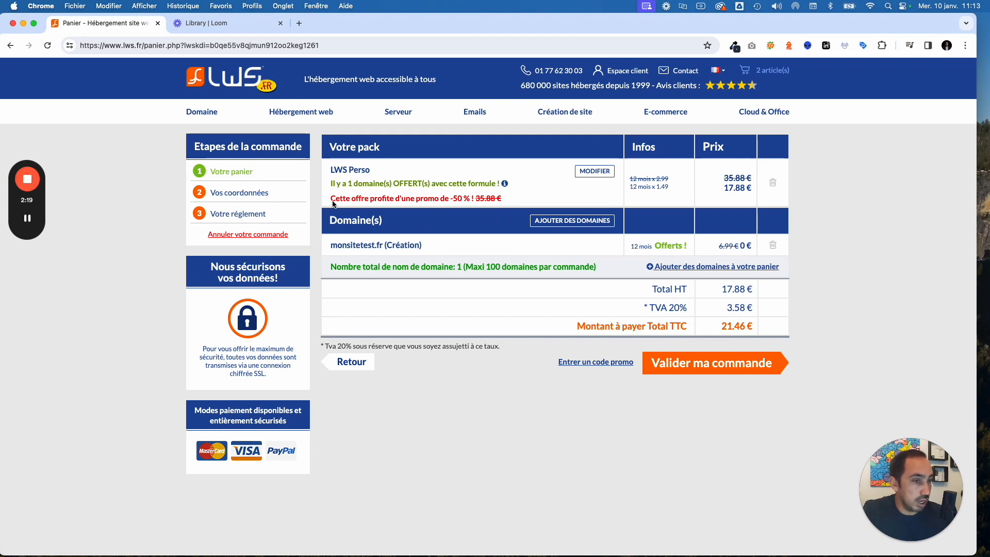
- Validate the cart holding LWS Perso and monsitetest.fr with 'Valider ma commande'
{"action": "scroll", "coordinate": [336, 173], "scroll_direction": "down", "scroll_amount": 1}
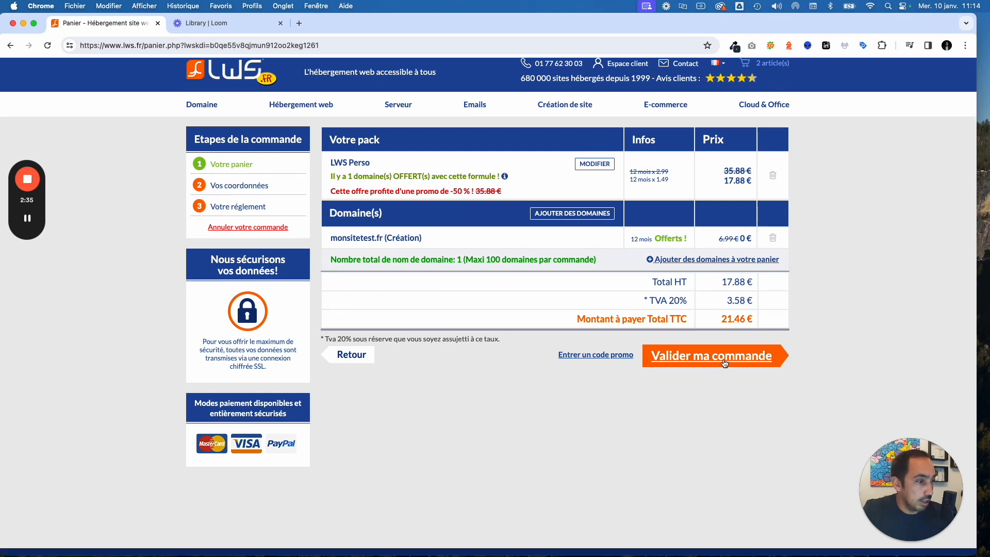
{"action": "left_click", "coordinate": [711, 362]}
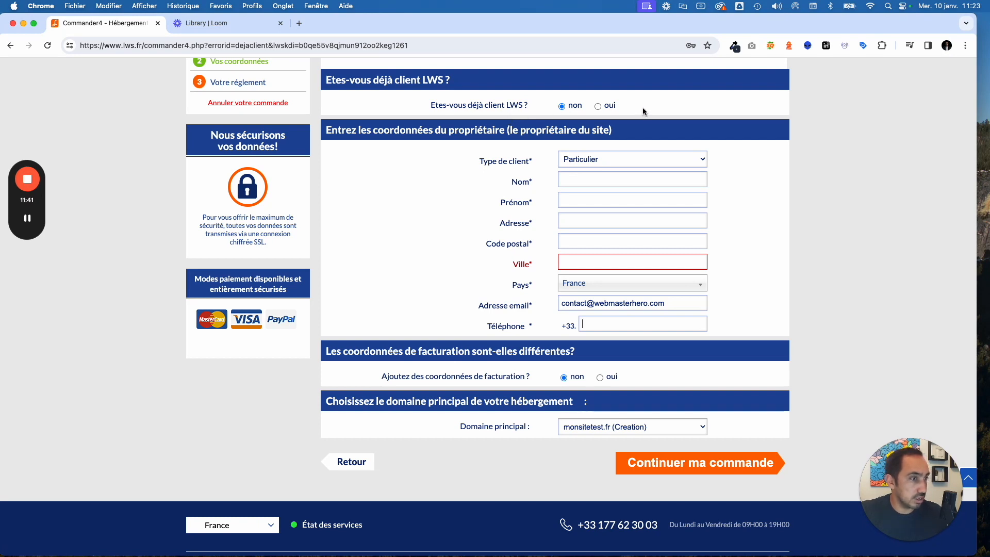
- Answer 'oui' to being an existing LWS customer, log in with the saved credentials and continue
{"action": "scroll", "coordinate": [587, 174], "scroll_direction": "up", "scroll_amount": 1}
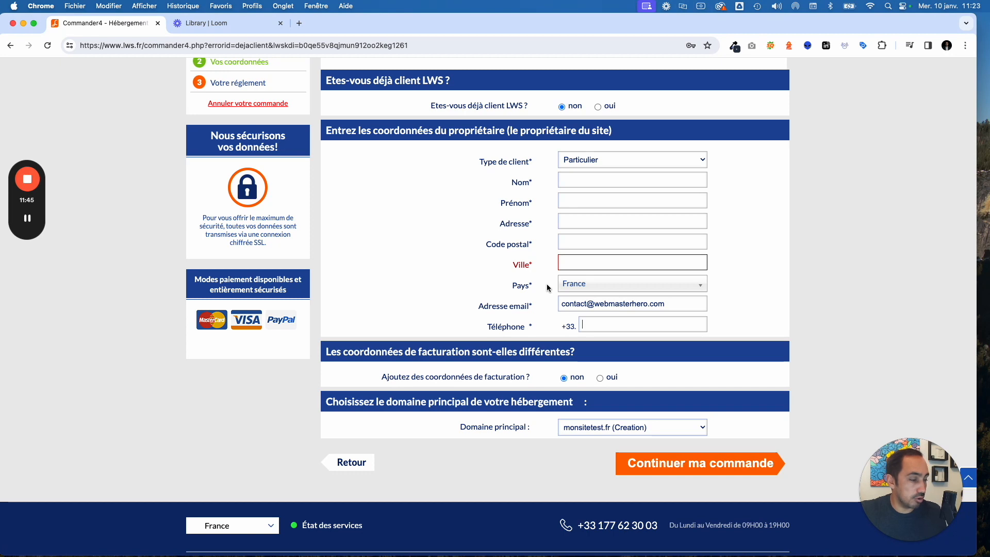
{"action": "scroll", "coordinate": [546, 286], "scroll_direction": "down", "scroll_amount": 1}
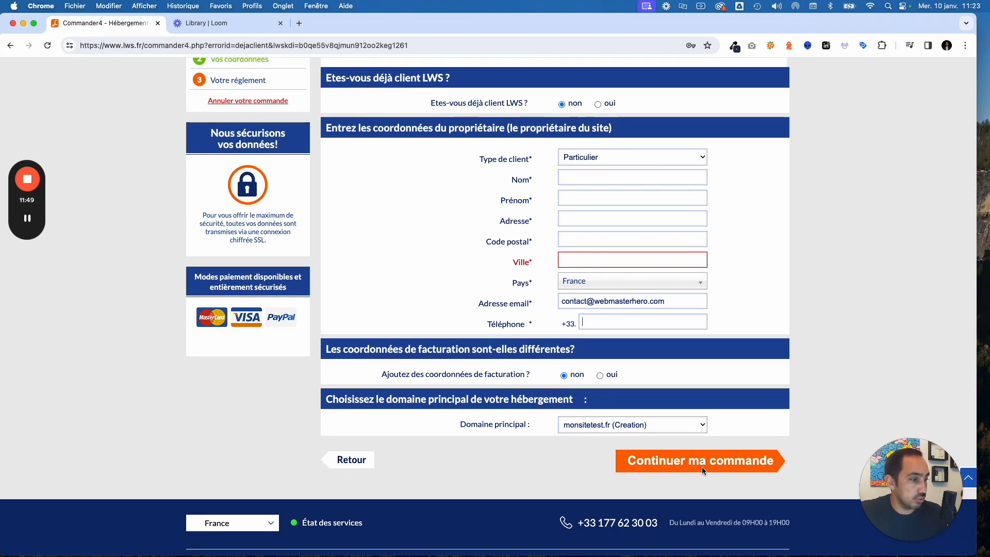
{"action": "scroll", "coordinate": [768, 408], "scroll_direction": "down", "scroll_amount": 1}
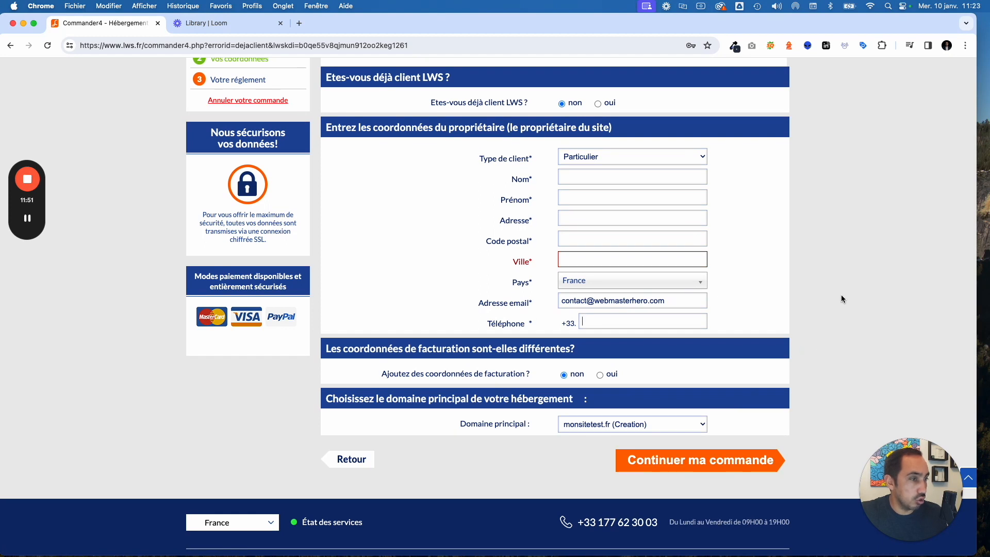
{"action": "left_click", "coordinate": [598, 103]}
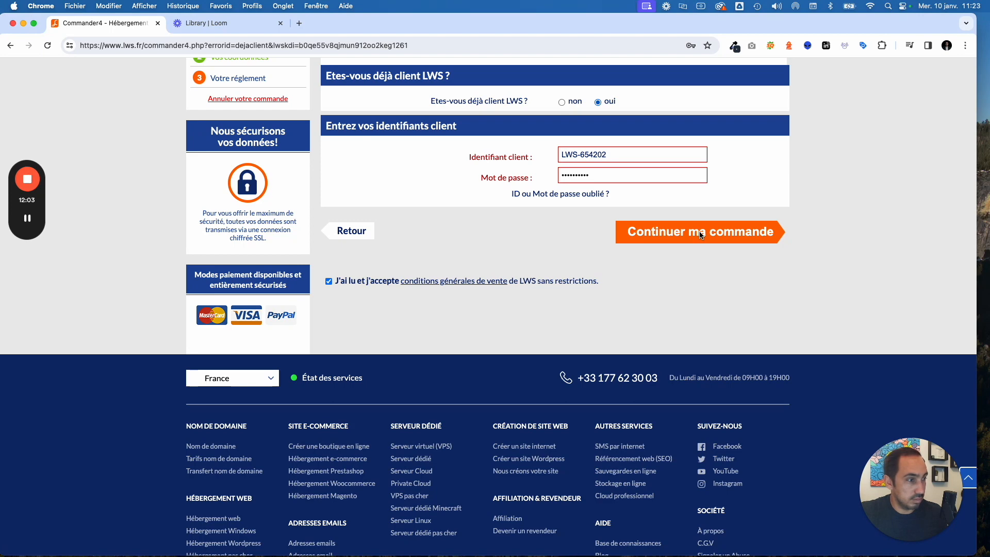
{"action": "left_click", "coordinate": [702, 233]}
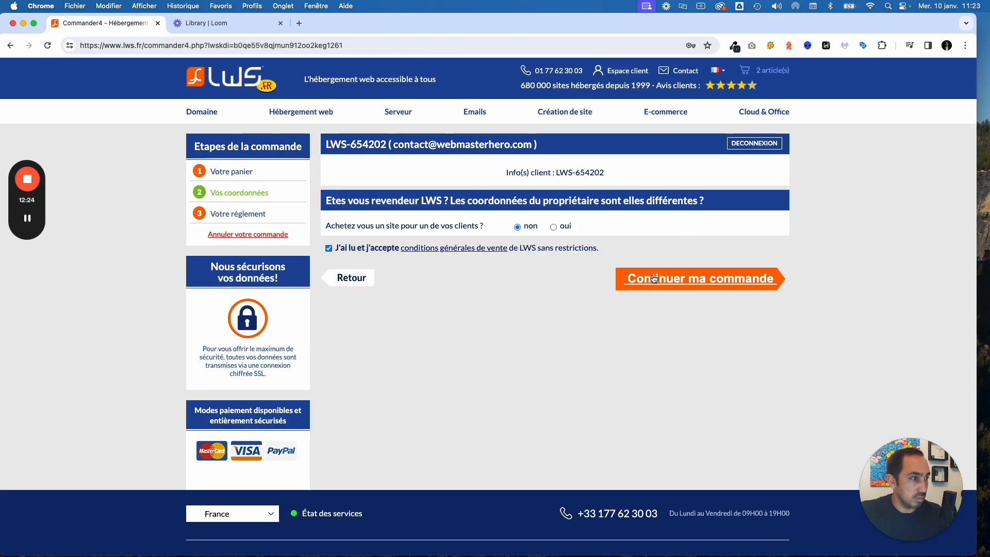
{"action": "left_click", "coordinate": [696, 285]}
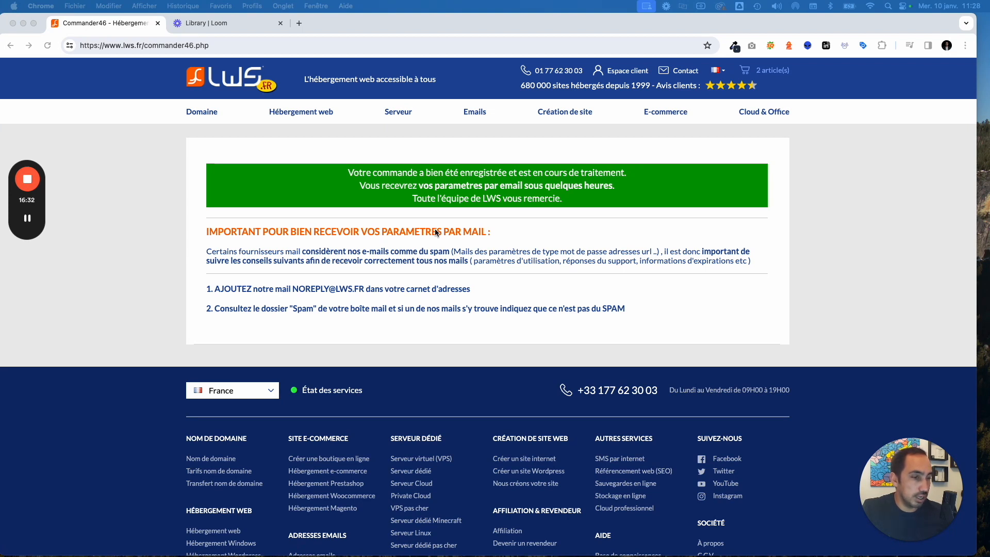
- Open the LWS 'Espace client' login in a new tab from the confirmation page
{"action": "scroll", "coordinate": [472, 264], "scroll_direction": "down", "scroll_amount": 1}
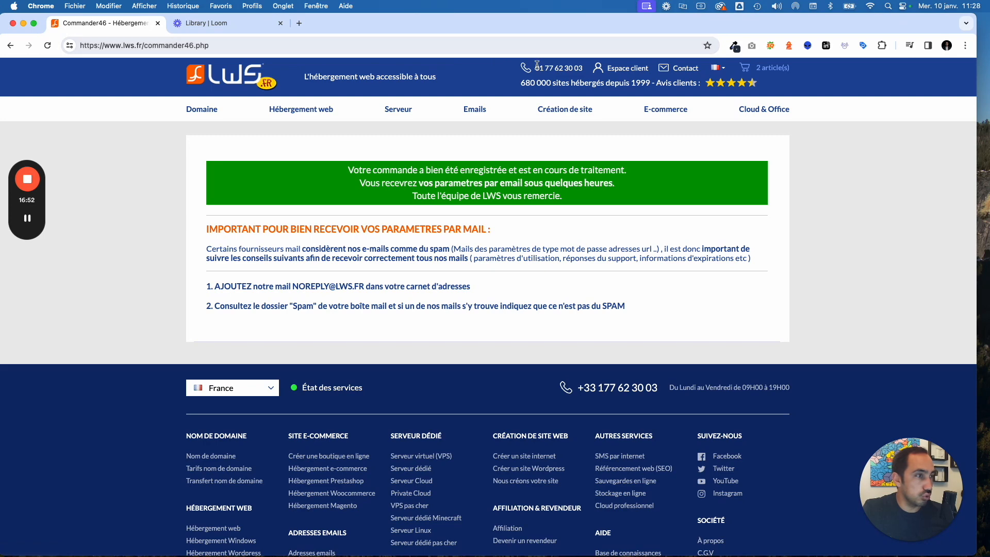
{"action": "left_click", "coordinate": [628, 69]}
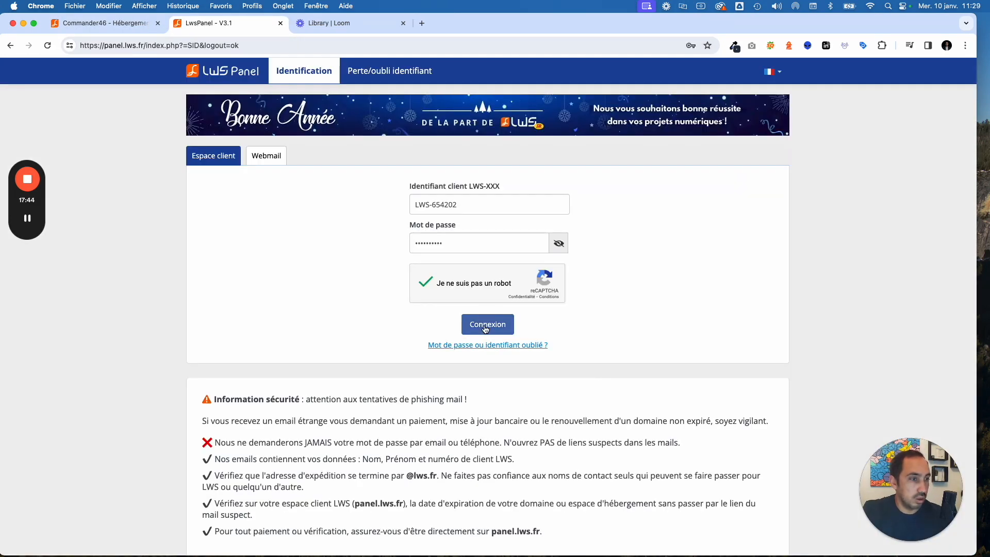
- Log in to LWS Panel with the entered client ID and password
{"action": "left_click", "coordinate": [486, 329]}
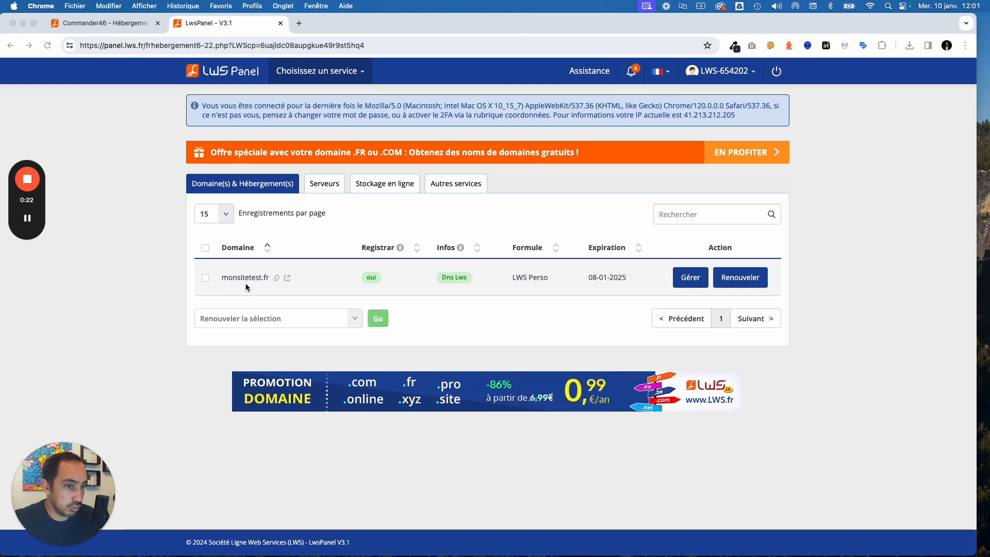
- Manage monsitetest.fr, dismiss the DNS propagation popup and open the Auto-installeur
{"action": "left_click", "coordinate": [692, 279]}
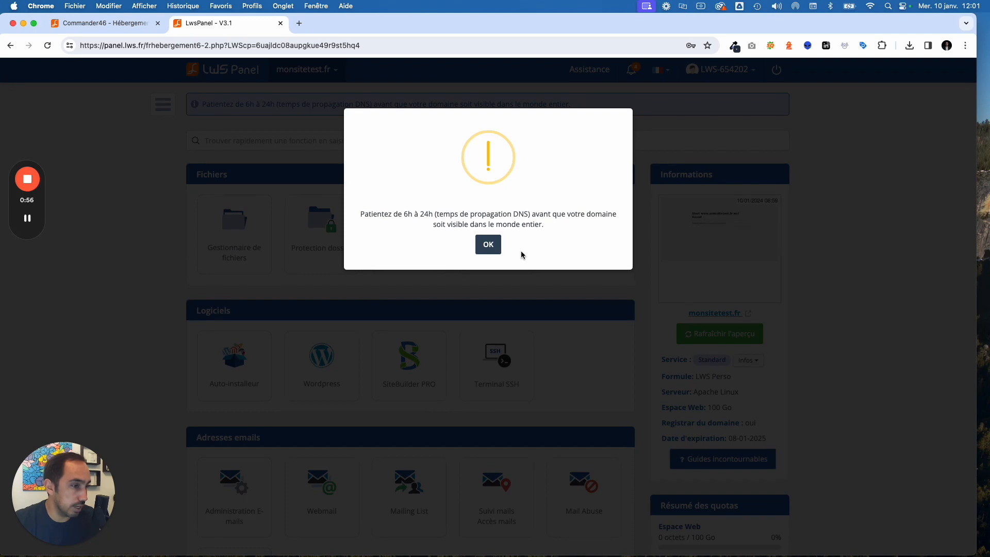
{"action": "left_click", "coordinate": [489, 245]}
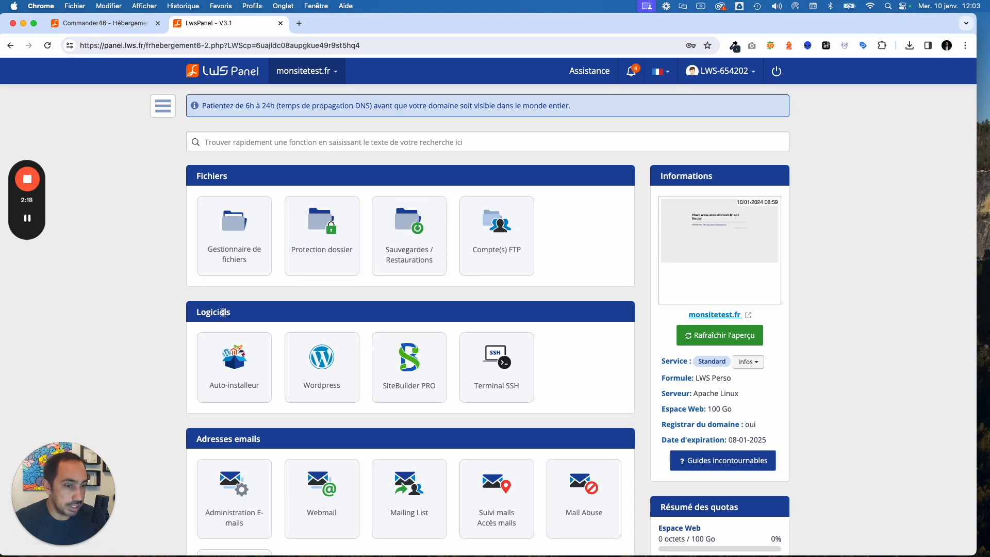
{"action": "left_click", "coordinate": [228, 360]}
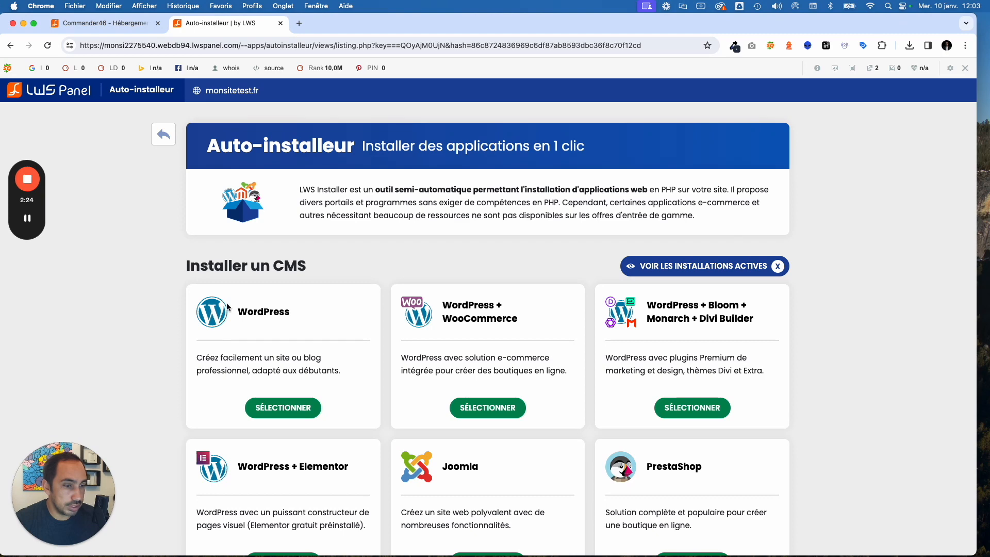
{"action": "left_click", "coordinate": [283, 408]}
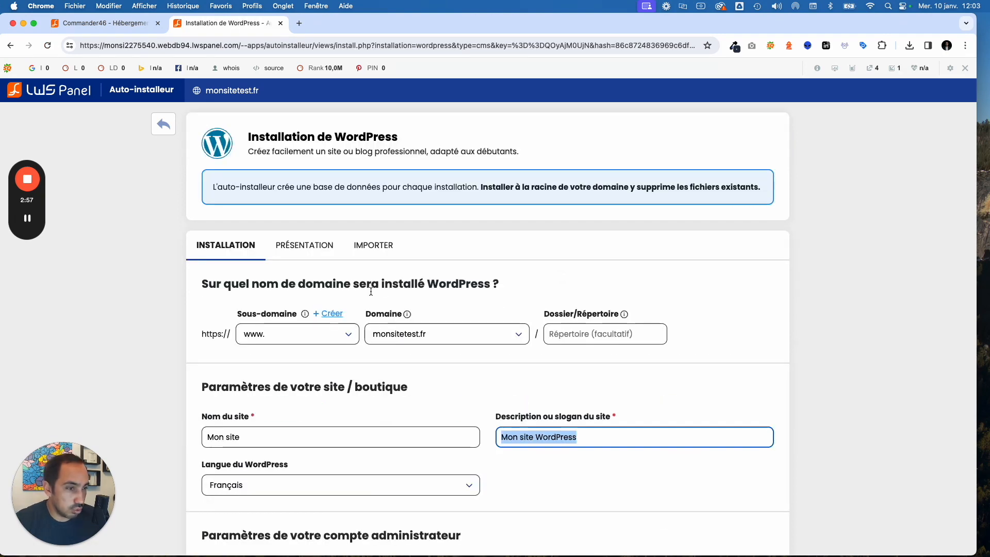
{"action": "scroll", "coordinate": [270, 338], "scroll_direction": "down", "scroll_amount": 1}
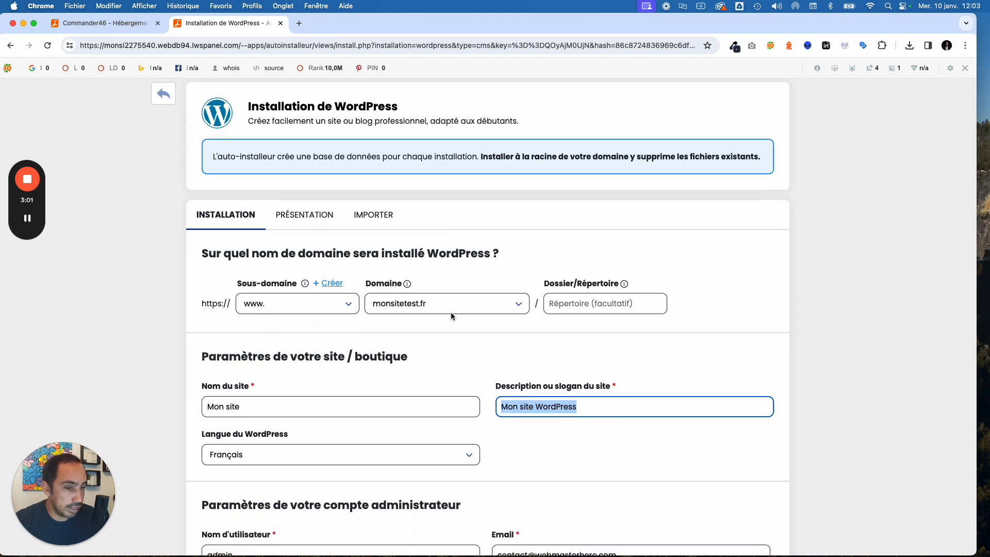
{"action": "scroll", "coordinate": [451, 312], "scroll_direction": "down", "scroll_amount": 3}
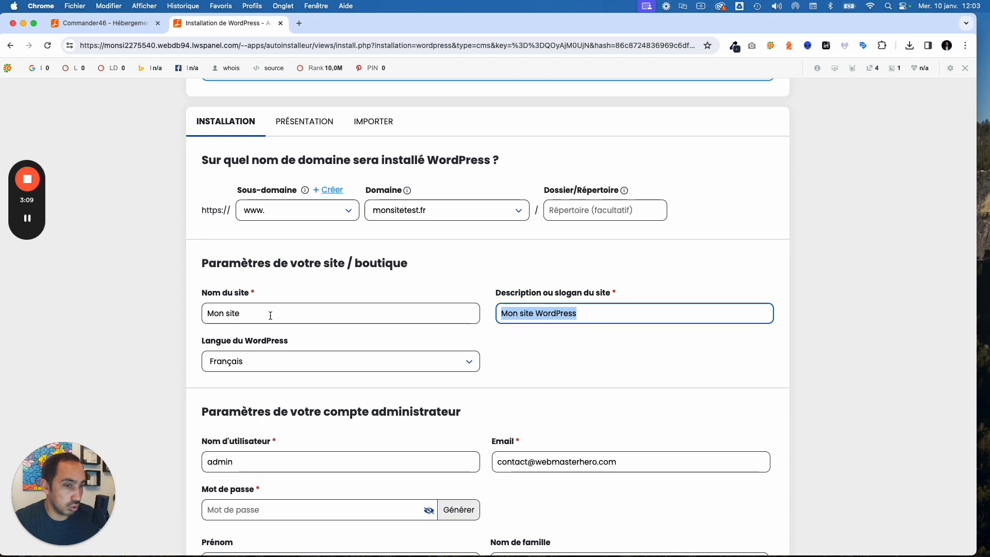
{"action": "scroll", "coordinate": [270, 315], "scroll_direction": "down", "scroll_amount": 5}
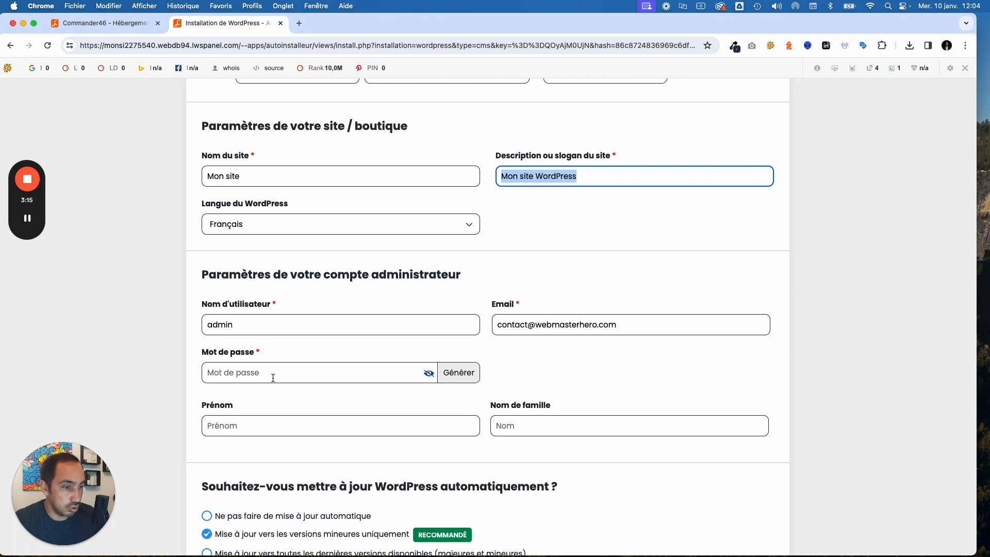
- Generate an admin password, keeping the six default plugins and the Twenty Twenty Four theme
{"action": "left_click", "coordinate": [459, 375]}
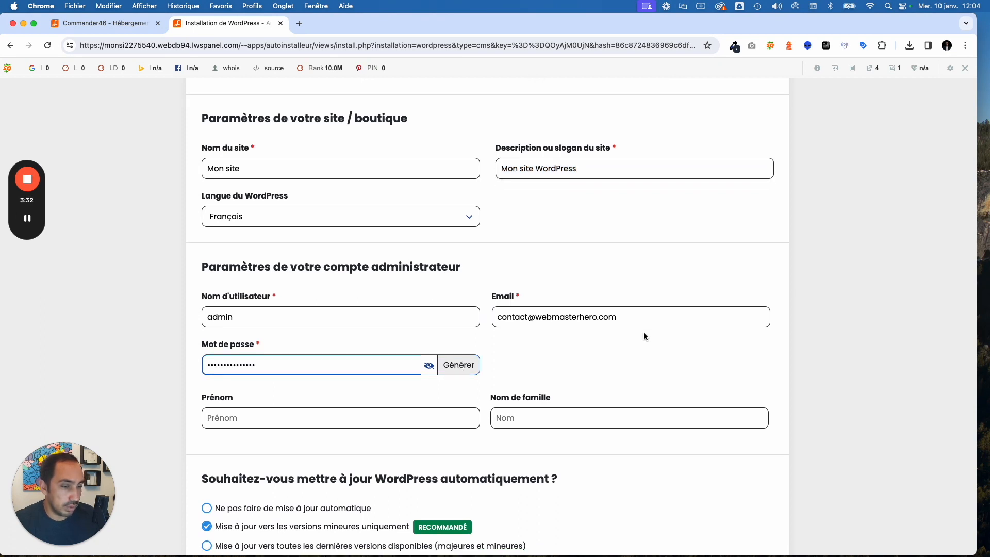
{"action": "scroll", "coordinate": [670, 333], "scroll_direction": "down", "scroll_amount": 1}
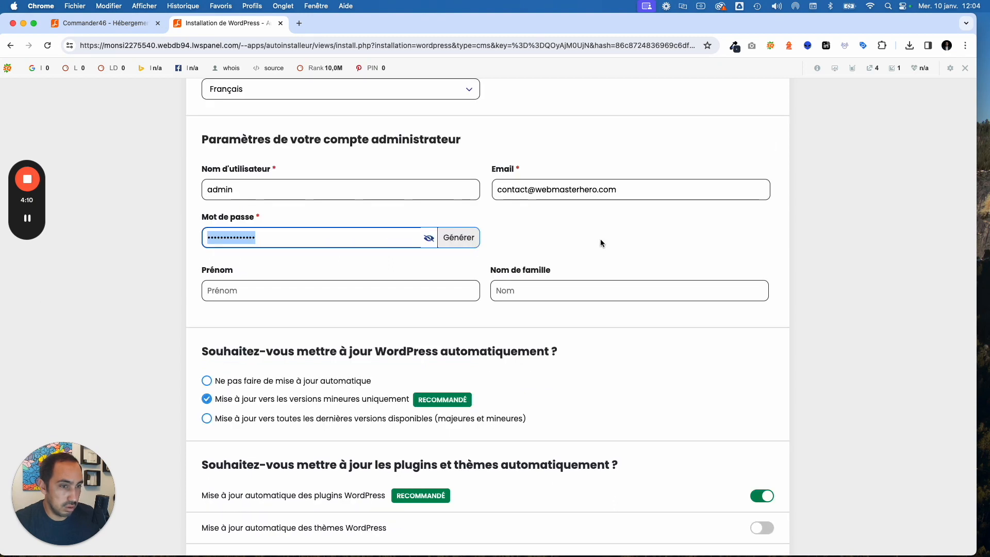
{"action": "scroll", "coordinate": [600, 239], "scroll_direction": "down", "scroll_amount": 3}
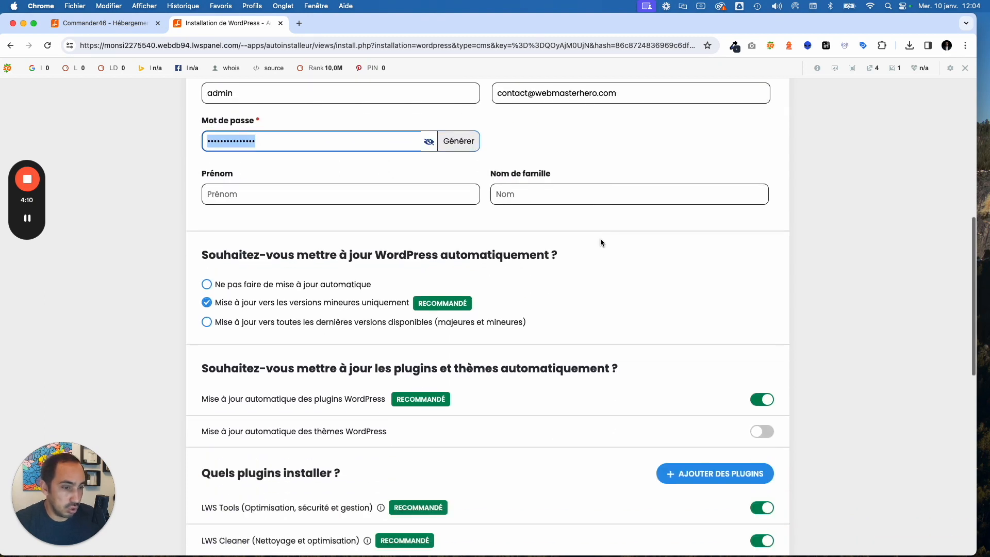
{"action": "scroll", "coordinate": [601, 239], "scroll_direction": "down", "scroll_amount": 2}
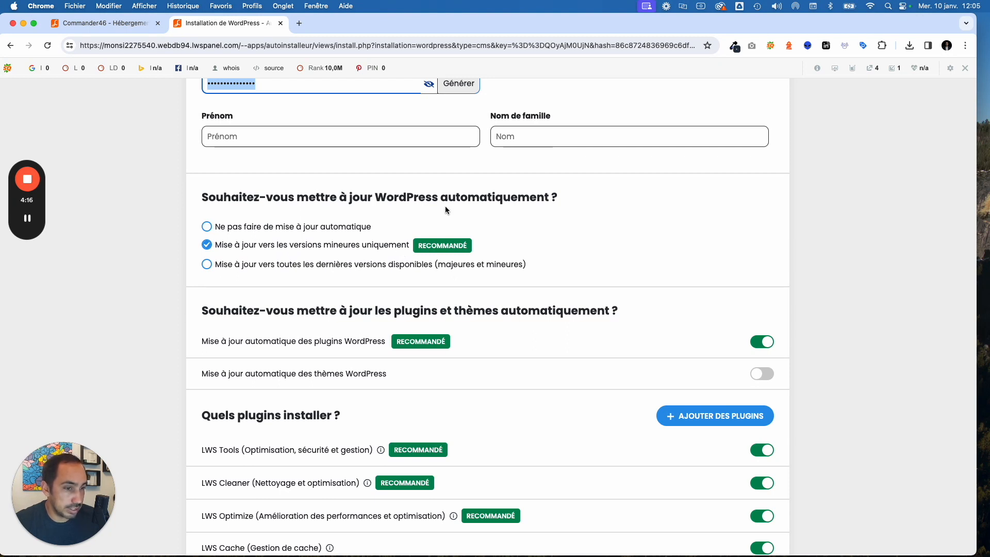
{"action": "scroll", "coordinate": [445, 209], "scroll_direction": "down", "scroll_amount": 5}
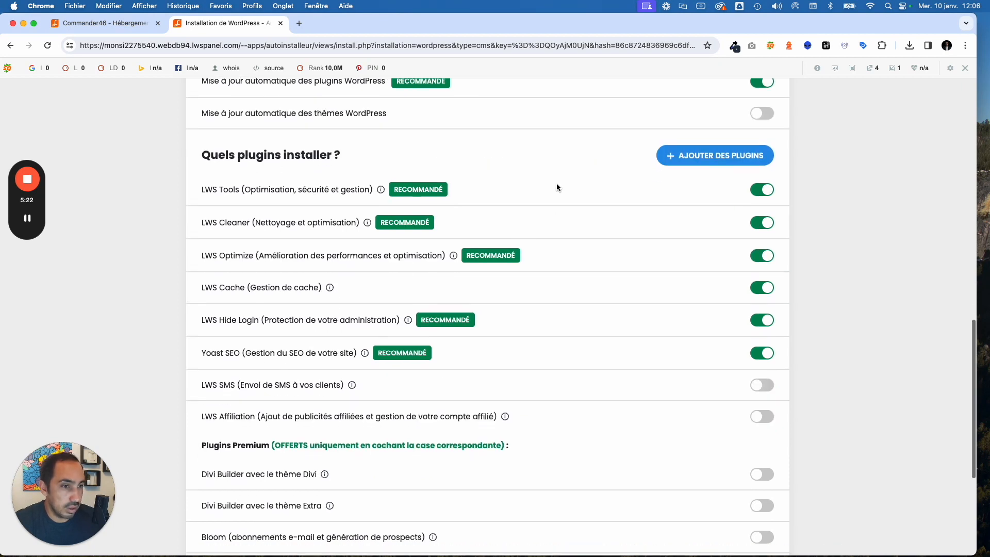
{"action": "scroll", "coordinate": [556, 184], "scroll_direction": "down", "scroll_amount": 3}
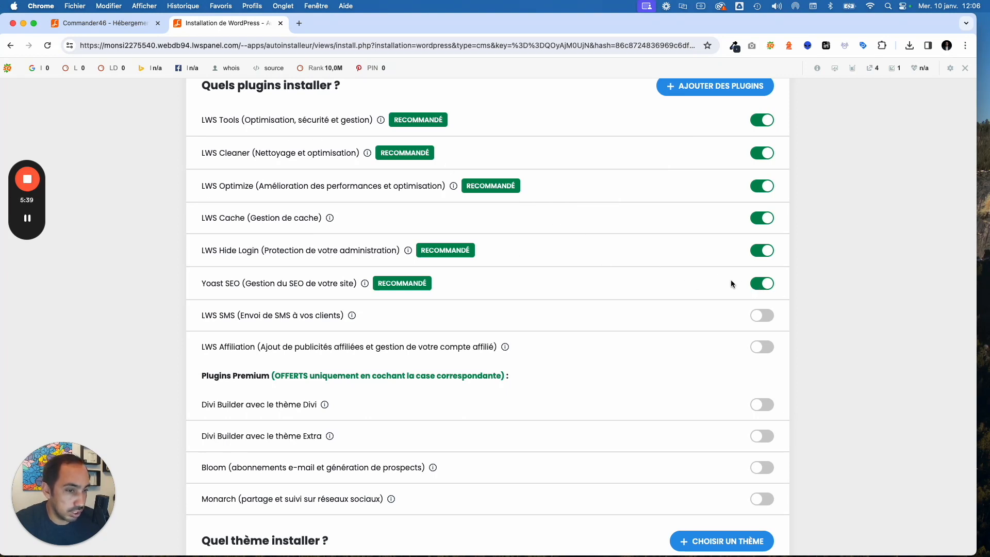
{"action": "scroll", "coordinate": [686, 215], "scroll_direction": "down", "scroll_amount": 2}
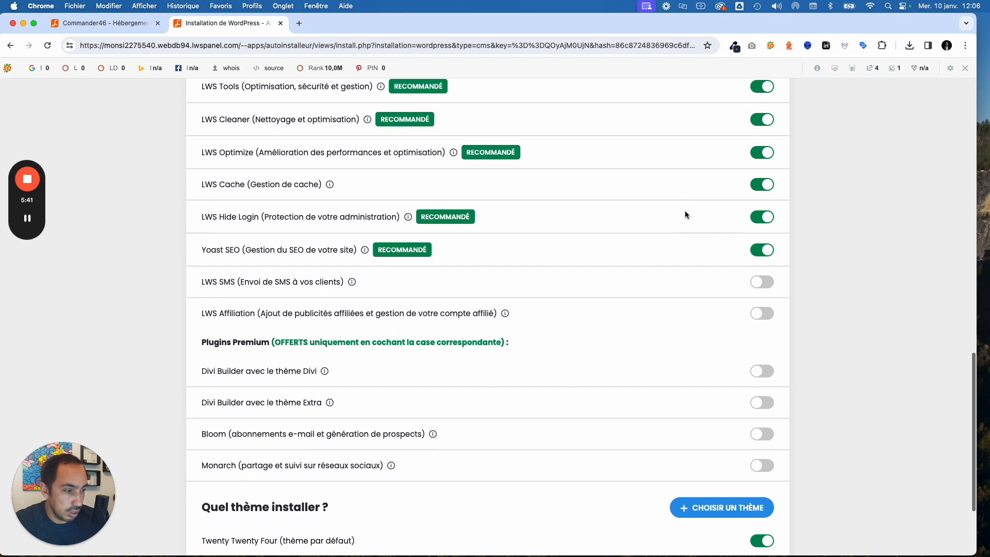
{"action": "scroll", "coordinate": [686, 215], "scroll_direction": "down", "scroll_amount": 5}
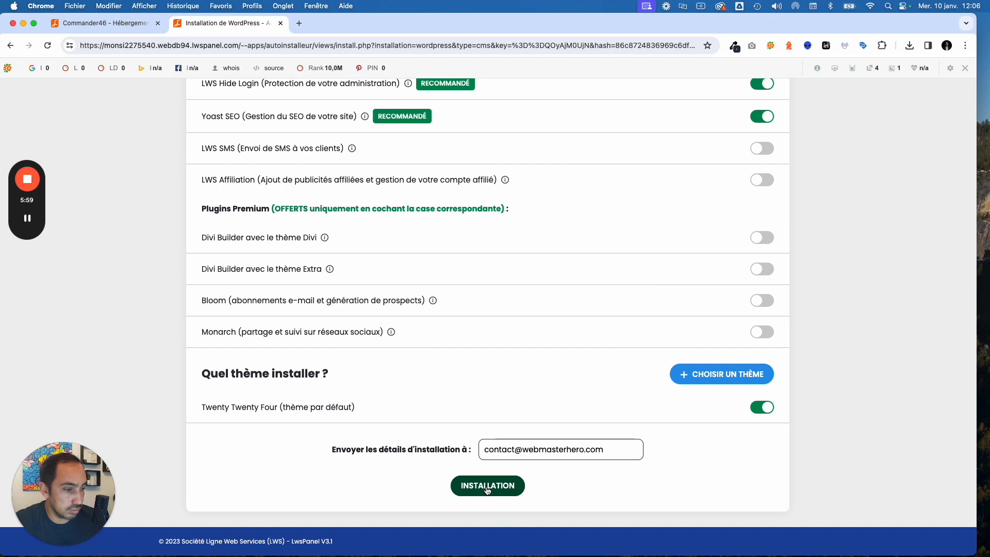
- Run the WordPress installation, dismiss the browser's save-password prompt, and confirm the success message
{"action": "left_click", "coordinate": [488, 490]}
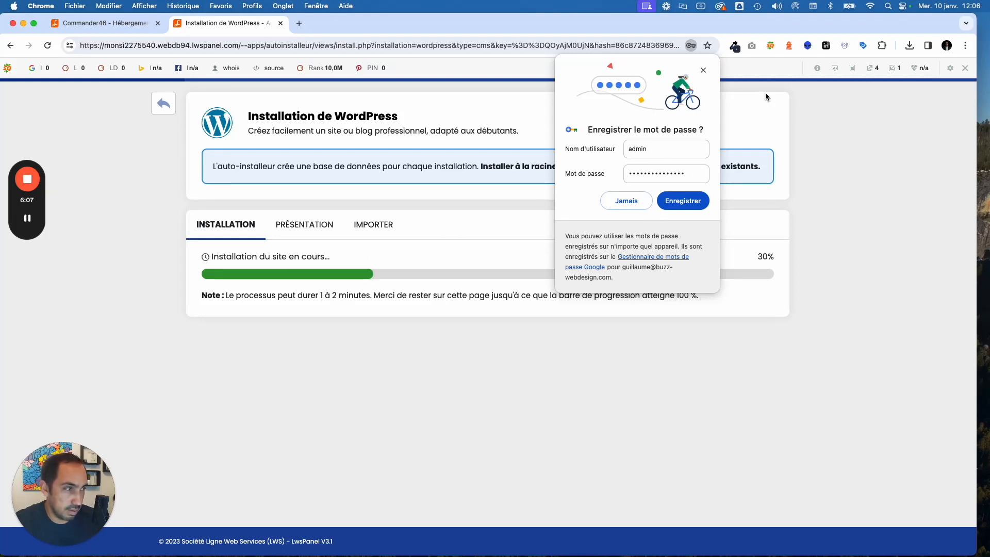
{"action": "left_click", "coordinate": [704, 70]}
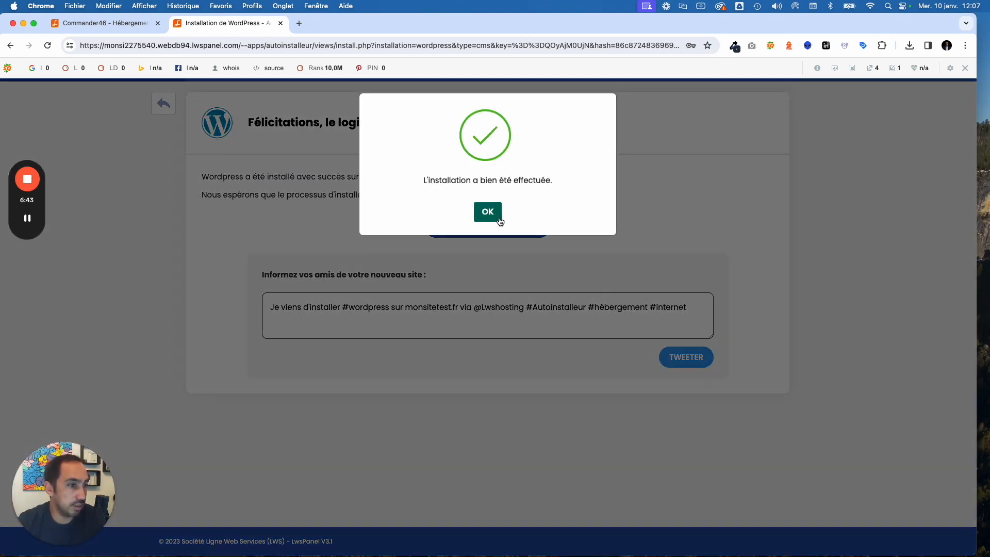
{"action": "left_click", "coordinate": [488, 212]}
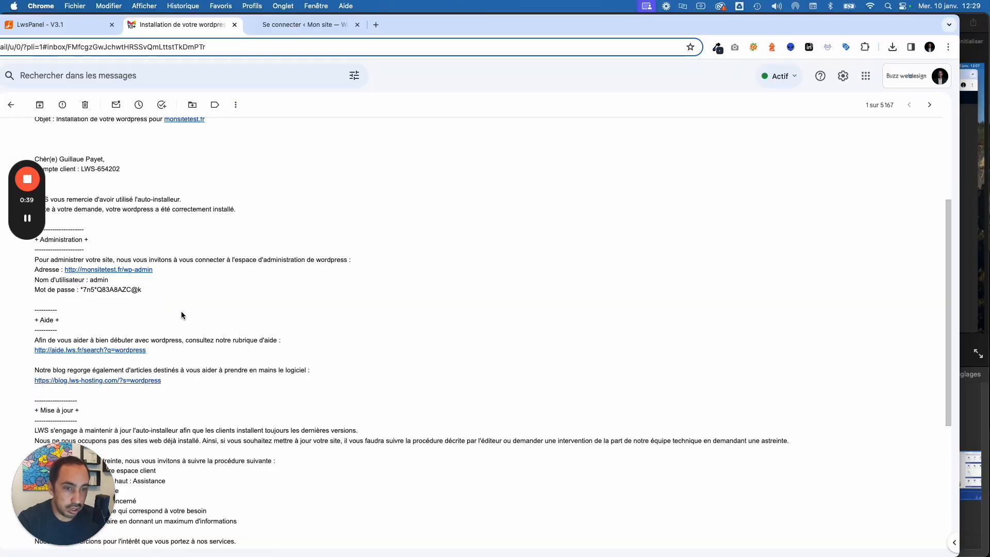
- Open monsitetest.fr's wp-admin login page from the link in the LWS installation e-mail
{"action": "scroll", "coordinate": [181, 311], "scroll_direction": "up", "scroll_amount": 2}
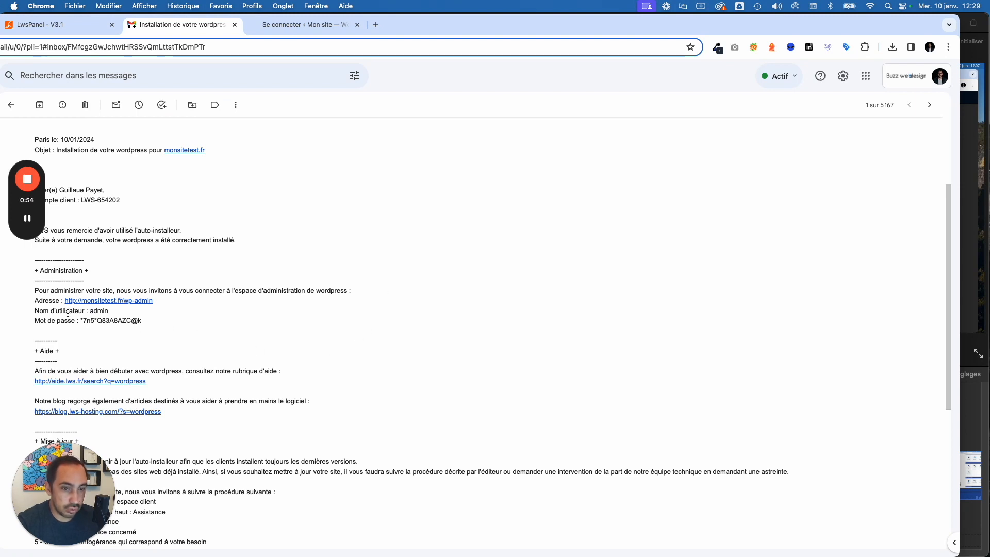
{"action": "scroll", "coordinate": [191, 336], "scroll_direction": "down", "scroll_amount": 1}
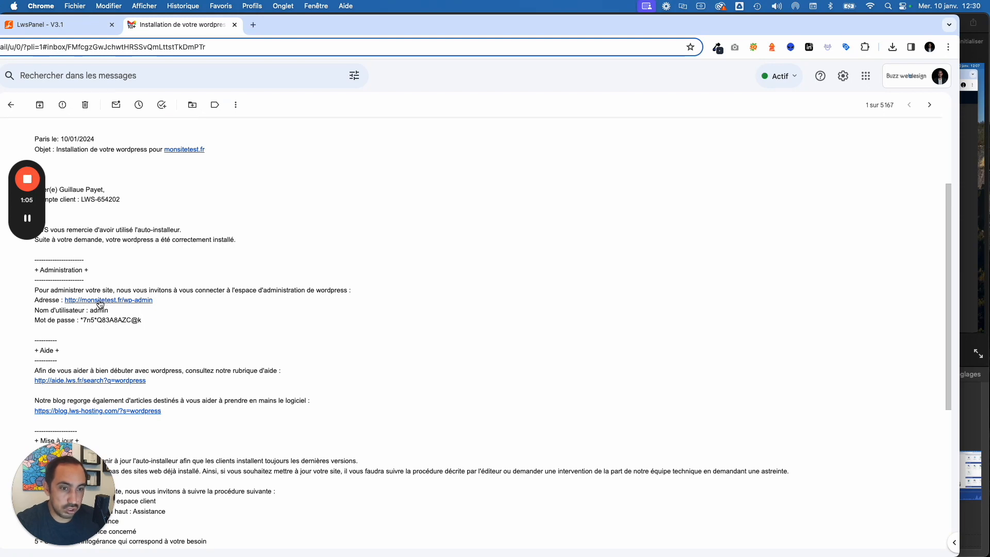
{"action": "left_click", "coordinate": [101, 302]}
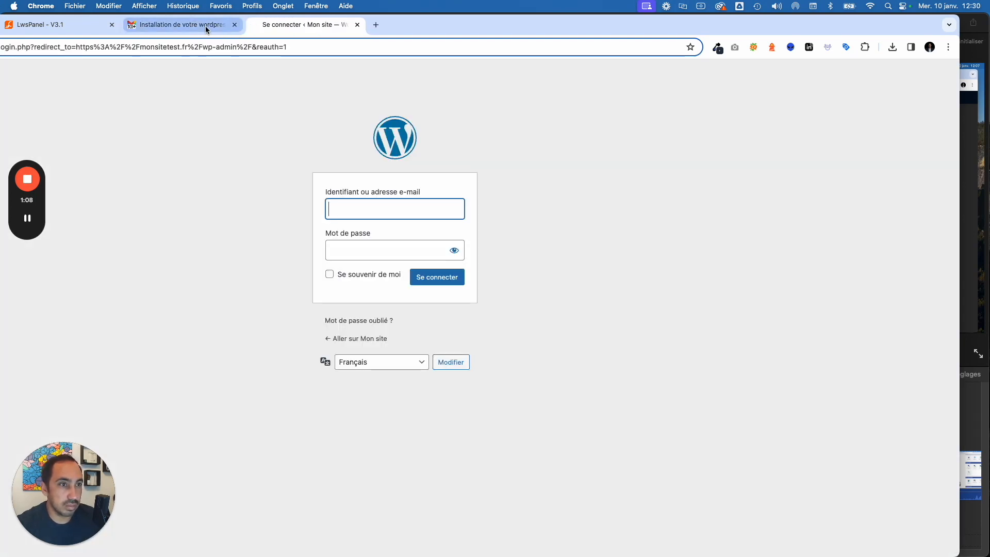
- Copy the emailed password and enter username admin plus that password on the login page
{"action": "left_click", "coordinate": [207, 26]}
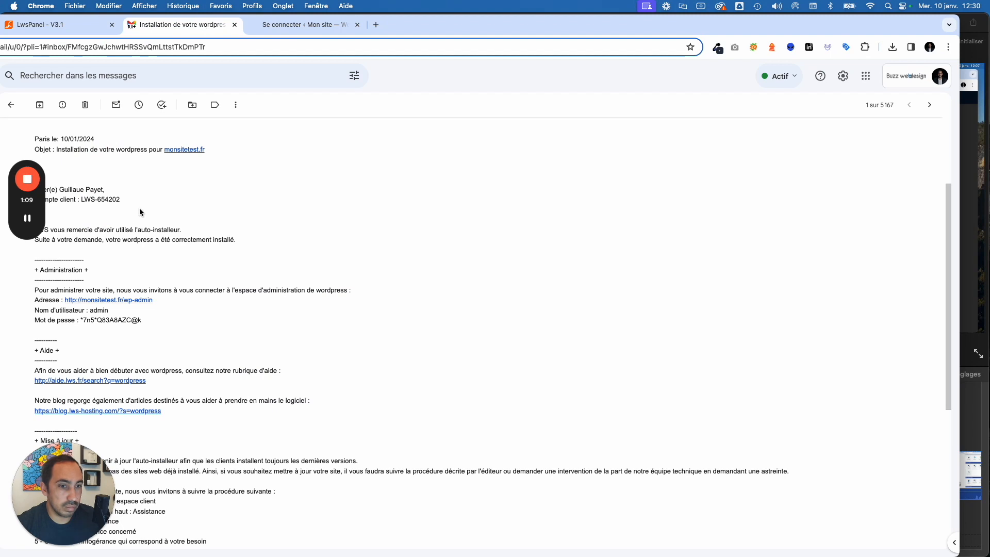
{"action": "left_click_drag", "start_coordinate": [80, 321], "coordinate": [157, 327]}
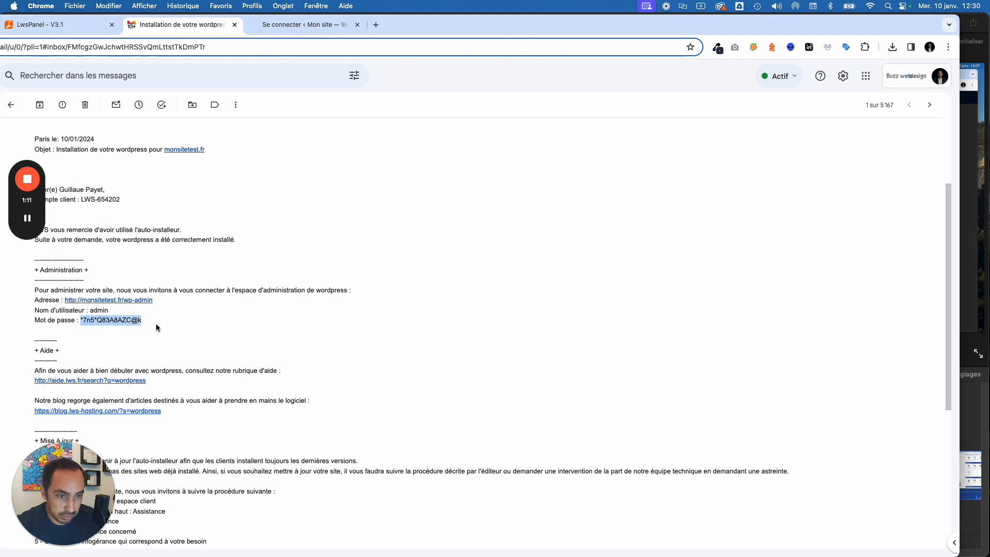
{"action": "left_click", "coordinate": [292, 25]}
{"action": "type", "text": "admin"}
{"action": "left_click", "coordinate": [395, 252]}
{"action": "key", "text": "super+v"}
- Sign in to the monsitetest.fr dashboard and look over sidebar menus such as Apparence and Extensions
{"action": "left_click", "coordinate": [442, 282]}
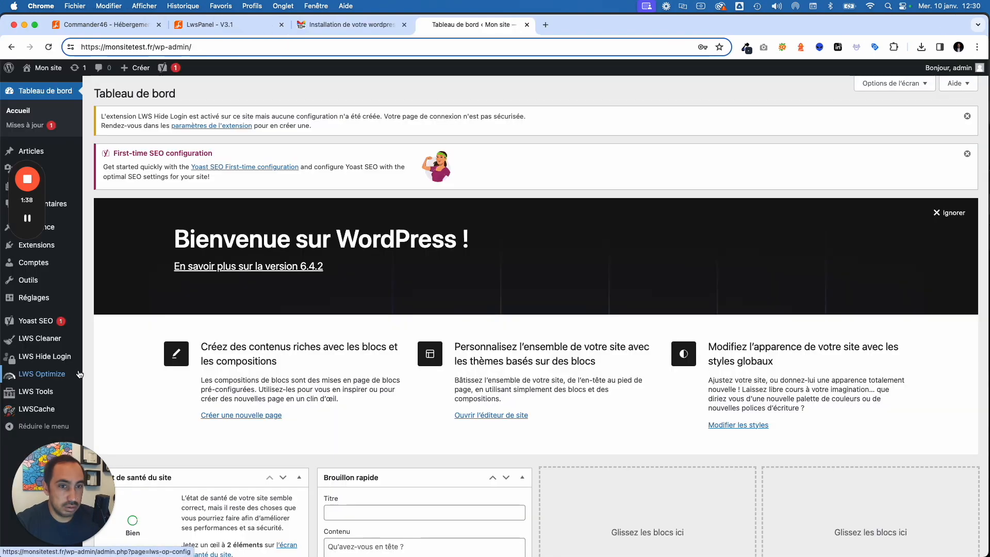
{"action": "scroll", "coordinate": [68, 299], "scroll_direction": "down", "scroll_amount": 1}
{"action": "mouse_move", "coordinate": [69, 299]}
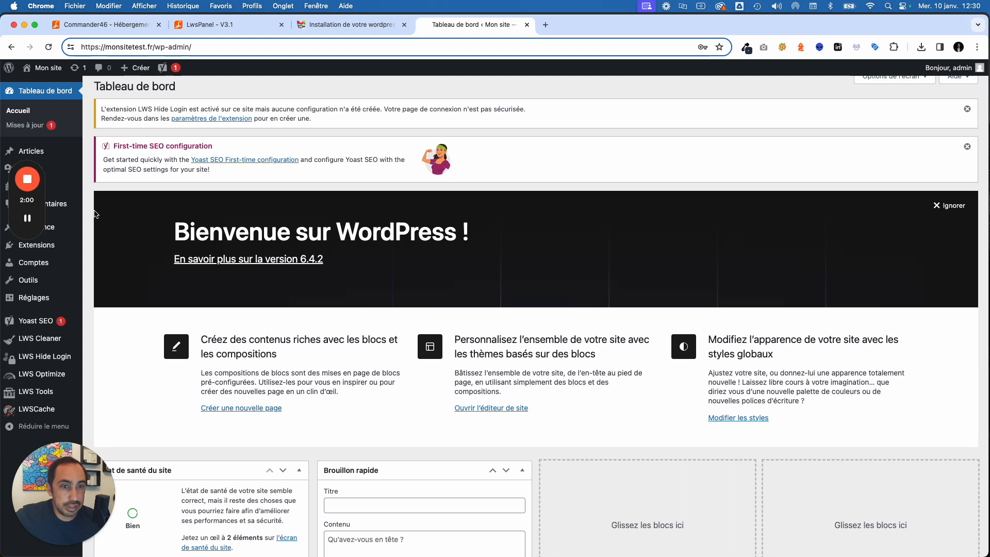
{"action": "mouse_move", "coordinate": [45, 290]}
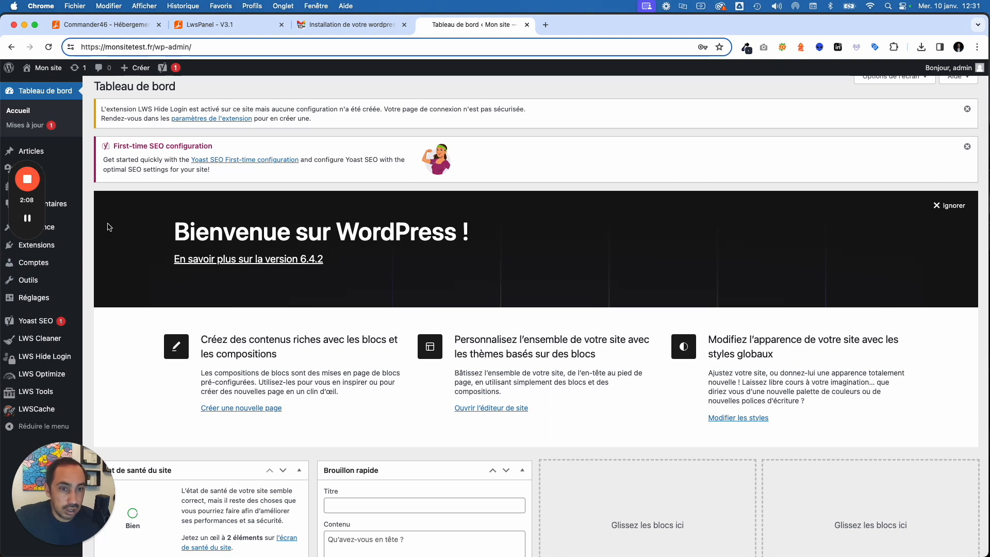
{"action": "mouse_move", "coordinate": [75, 228]}
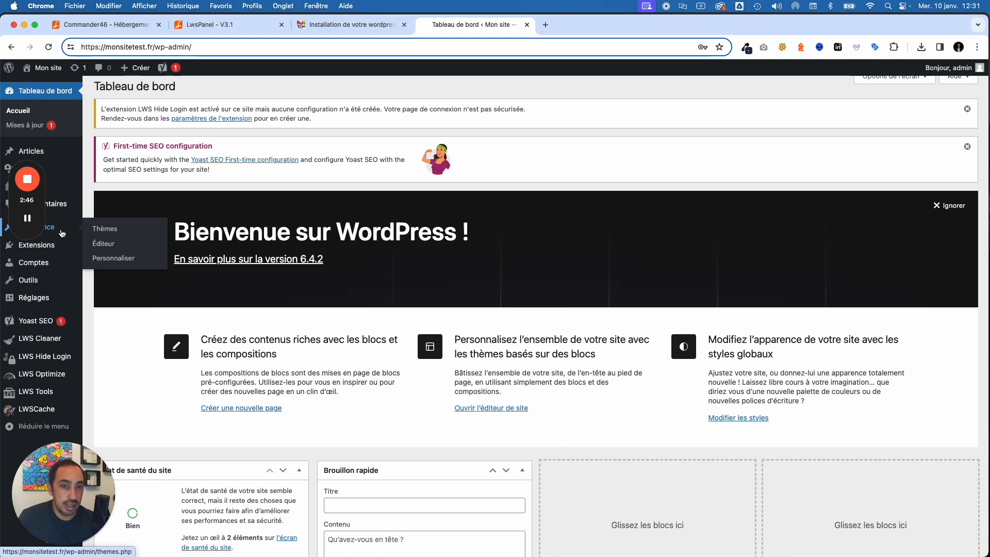
{"action": "mouse_move", "coordinate": [55, 248]}
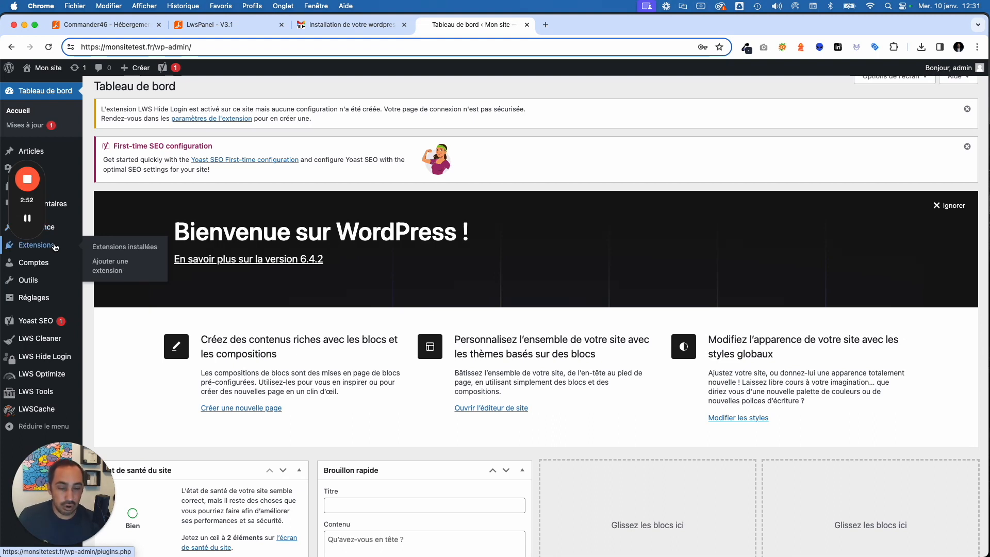